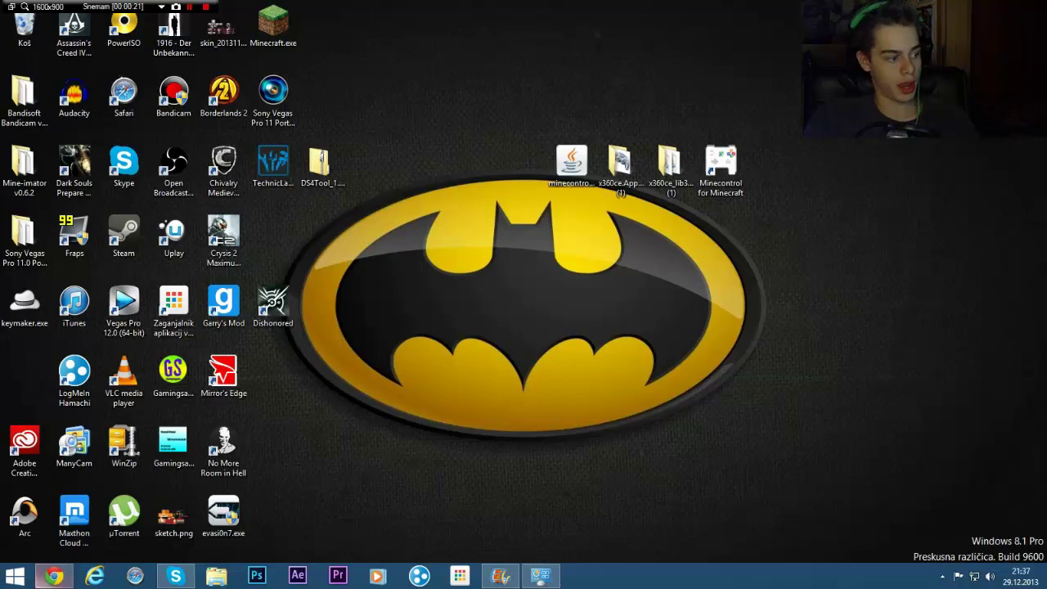
- Switch to Chrome and examine the DS4 To XInput Wrapper thread's description, requirements and attached DS4Tool files
{"action": "left_click", "coordinate": [53, 578]}
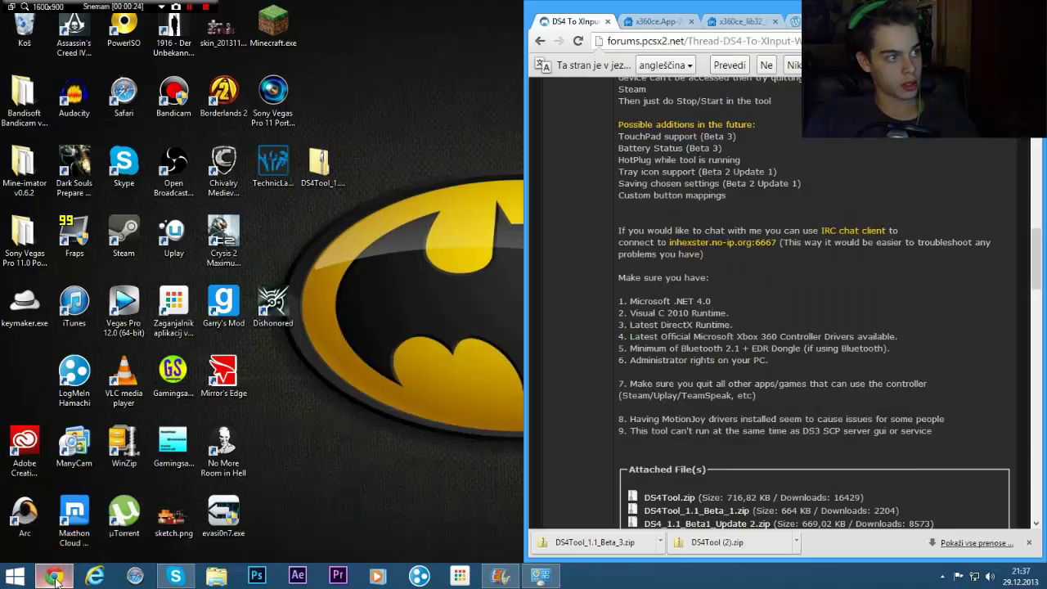
{"action": "key", "text": "super+Up"}
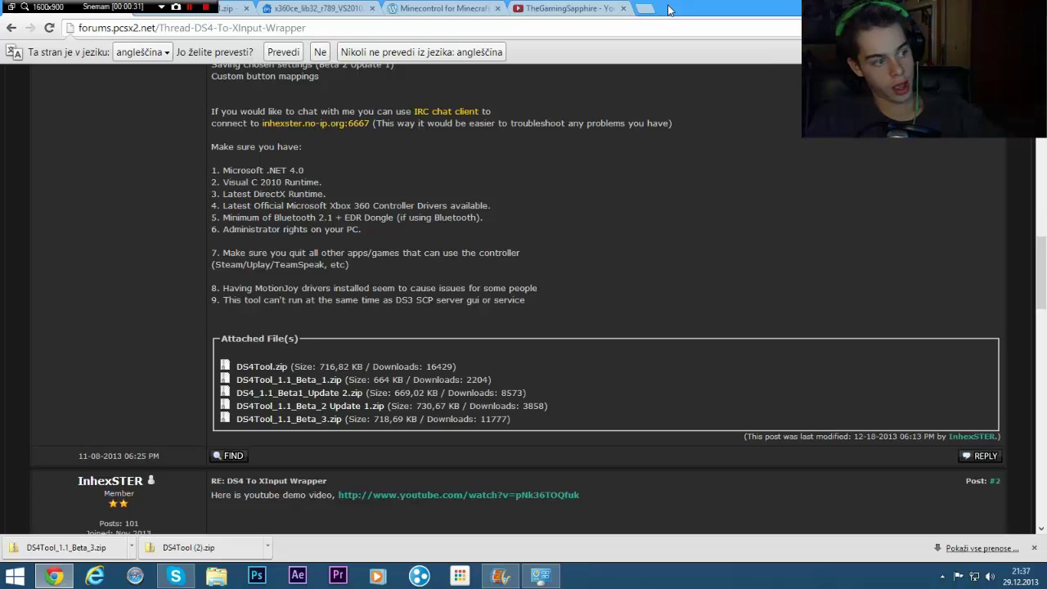
{"action": "scroll", "coordinate": [692, 187], "scroll_direction": "up", "scroll_amount": 10}
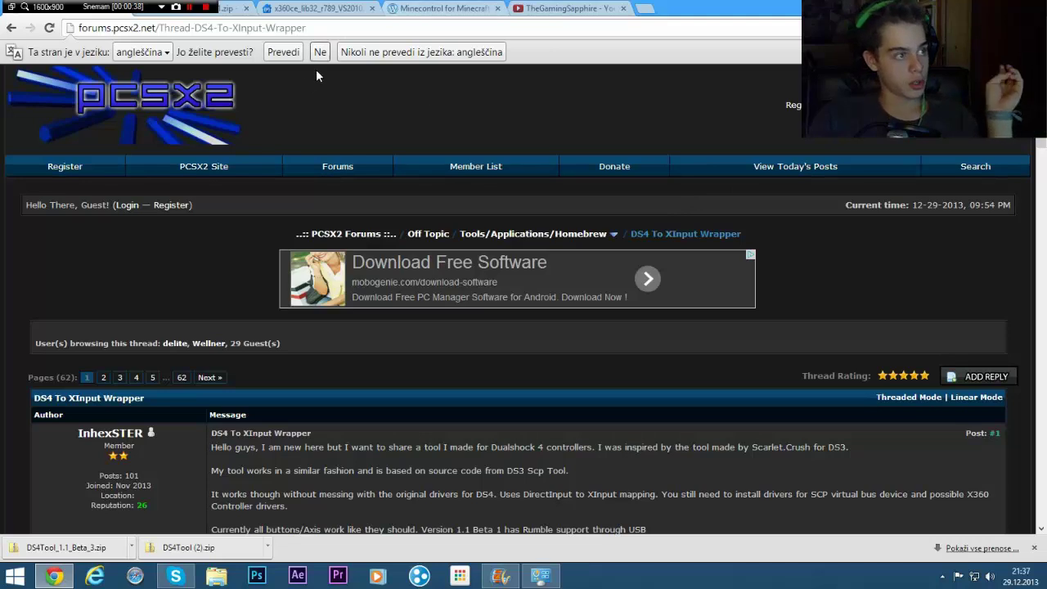
{"action": "left_click_drag", "start_coordinate": [154, 11], "coordinate": [854, 10]}
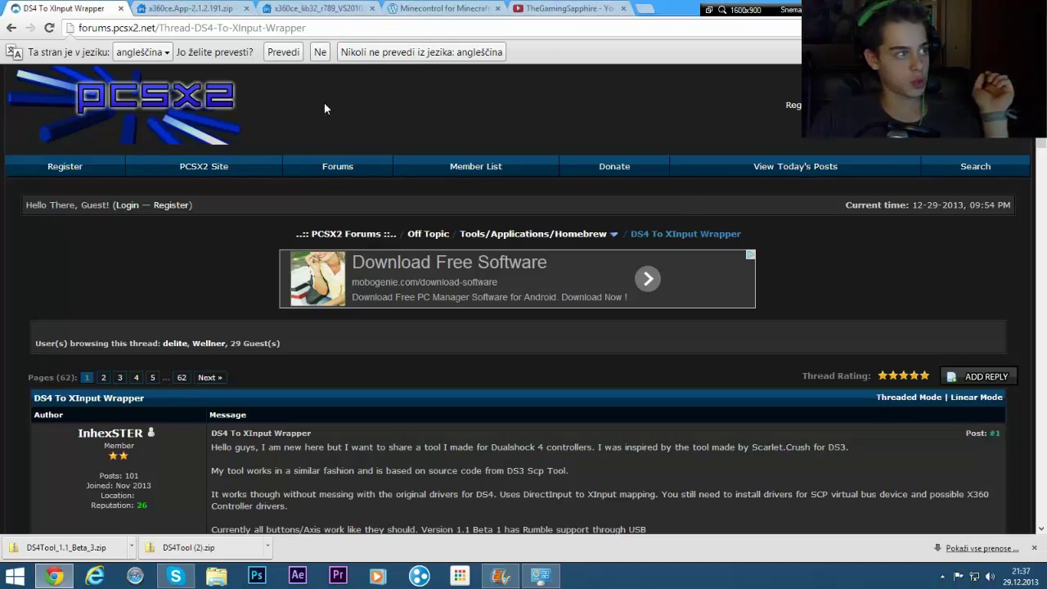
{"action": "scroll", "coordinate": [304, 103], "scroll_direction": "down", "scroll_amount": 2}
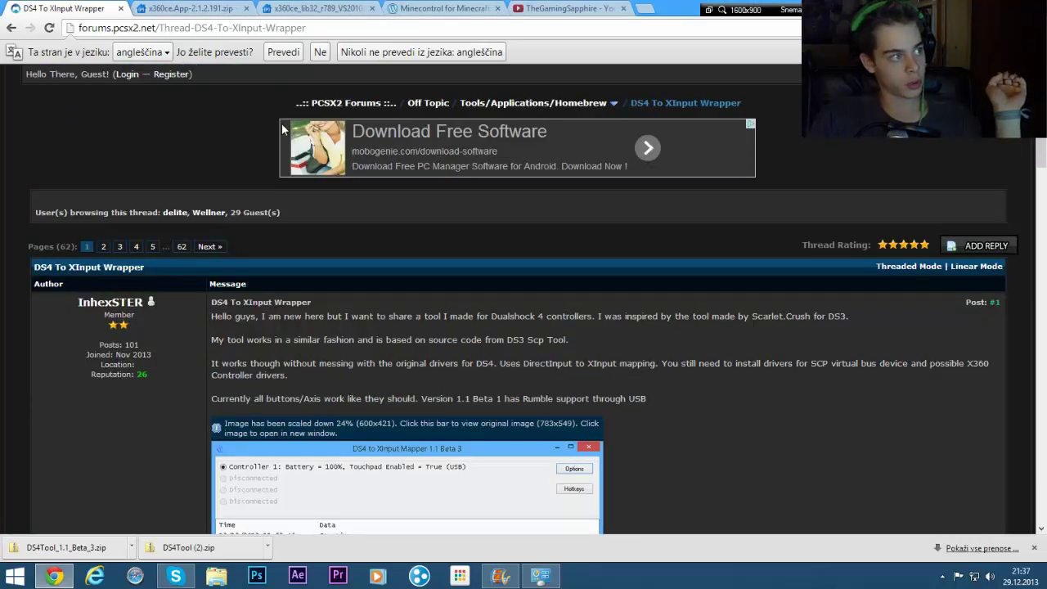
{"action": "scroll", "coordinate": [326, 173], "scroll_direction": "down", "scroll_amount": 2}
{"action": "scroll", "coordinate": [325, 173], "scroll_direction": "down", "scroll_amount": 8}
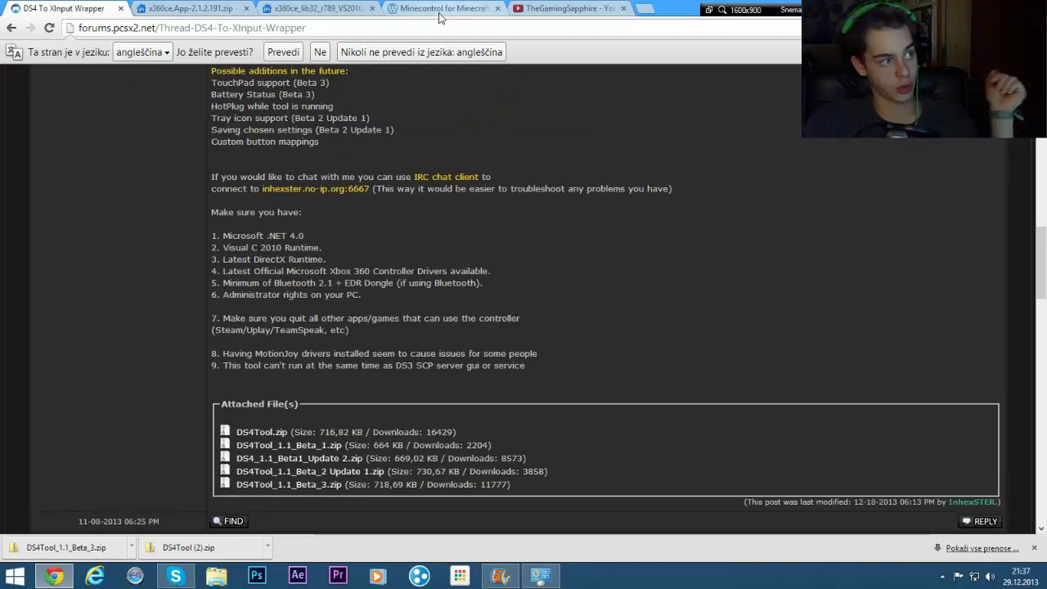
{"action": "scroll", "coordinate": [358, 144], "scroll_direction": "down", "scroll_amount": 1}
{"action": "scroll", "coordinate": [316, 177], "scroll_direction": "up", "scroll_amount": 10}
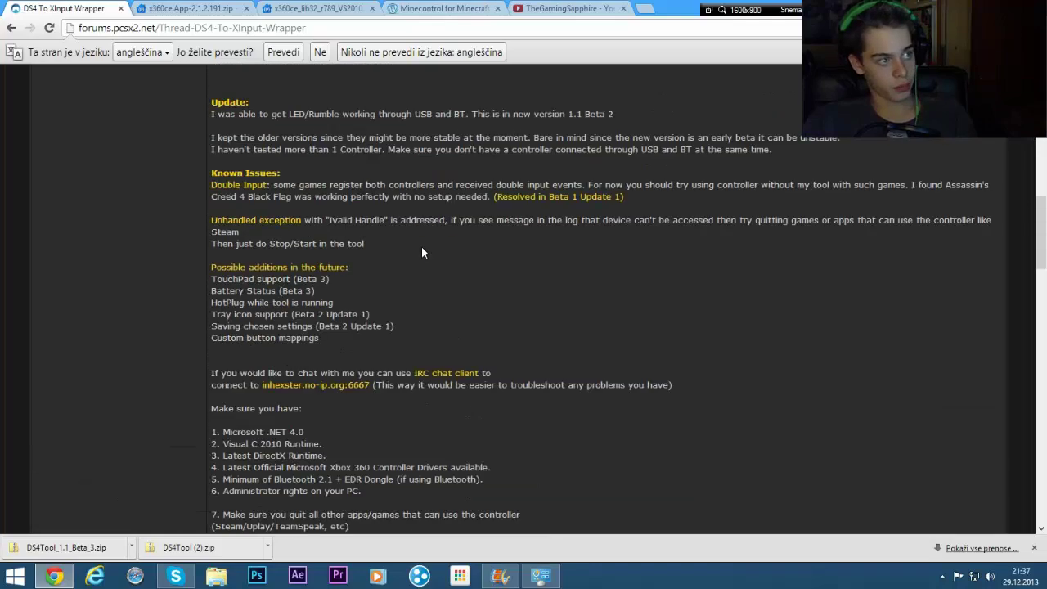
{"action": "scroll", "coordinate": [409, 197], "scroll_direction": "down", "scroll_amount": 10}
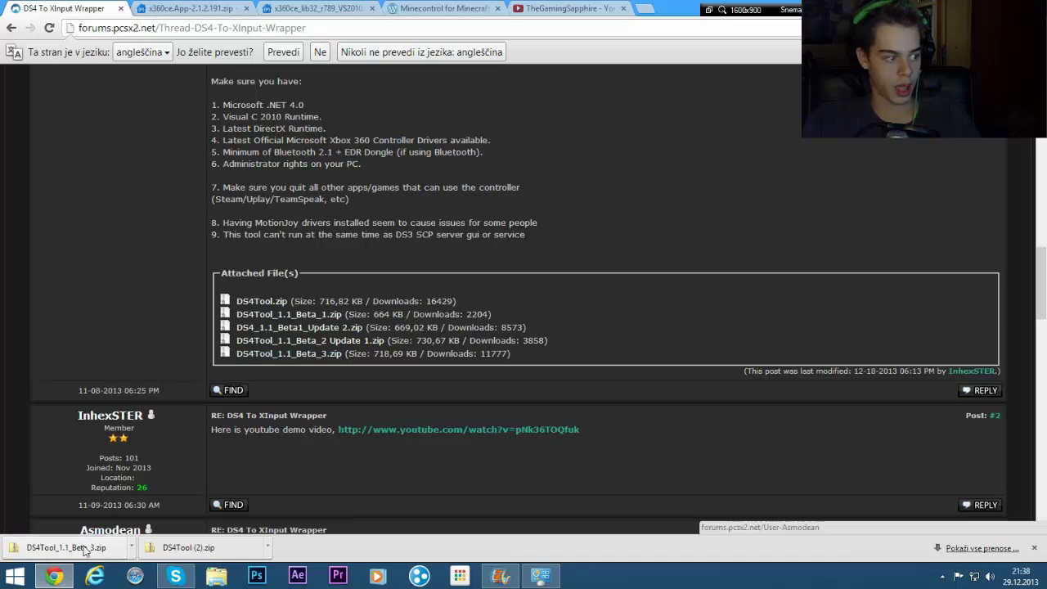
- Review the download pages for x360ce.App-2.1.2.191.zip and x360ce_lib32_r789_VS2010.zip
{"action": "left_click", "coordinate": [1035, 549]}
{"action": "left_click", "coordinate": [204, 14]}
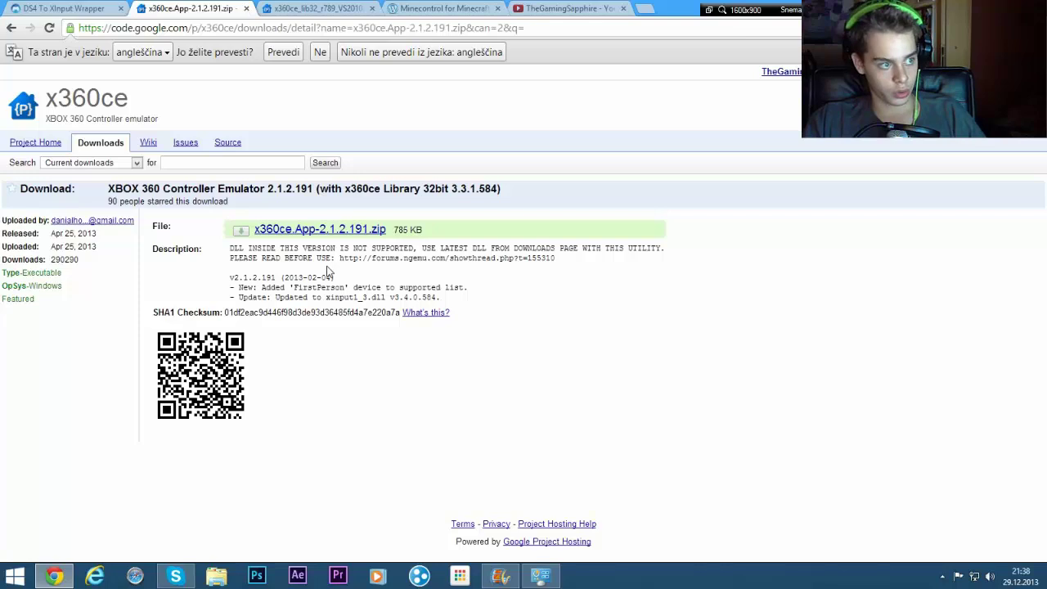
{"action": "left_click", "coordinate": [302, 7]}
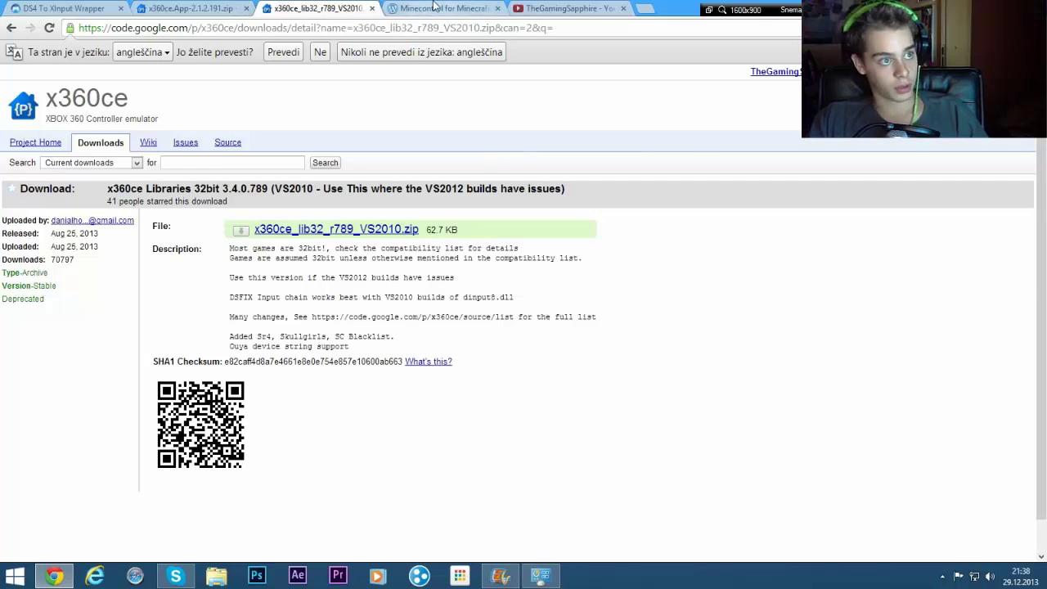
- Review the controller layout in the Minecontrol for Minecraft 1.1.0 post, and request its linked launcher file but discard the download
{"action": "left_click", "coordinate": [434, 7]}
{"action": "scroll", "coordinate": [478, 215], "scroll_direction": "down", "scroll_amount": 15}
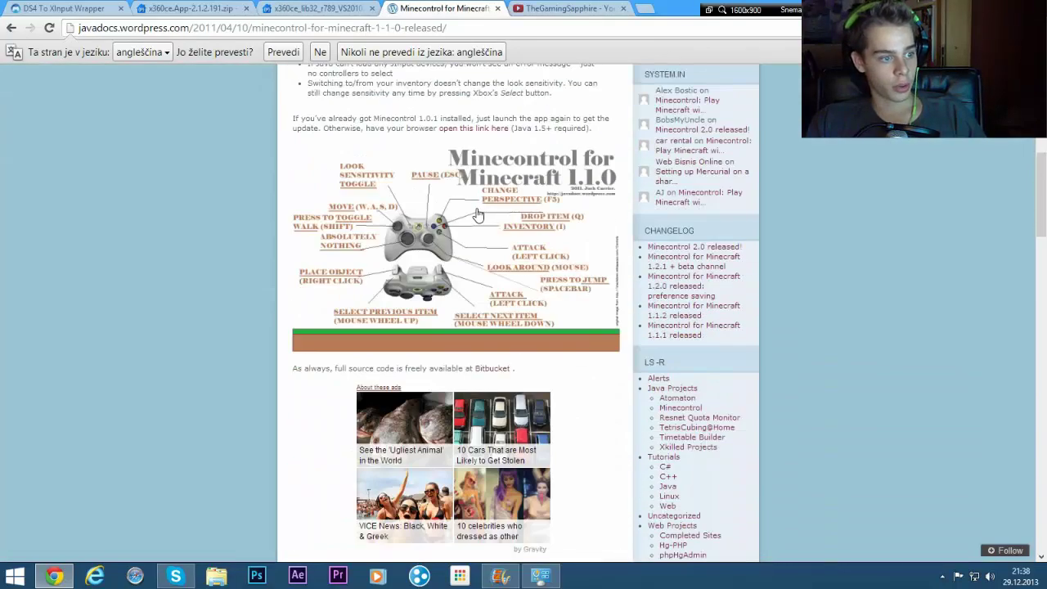
{"action": "scroll", "coordinate": [478, 214], "scroll_direction": "up", "scroll_amount": 6}
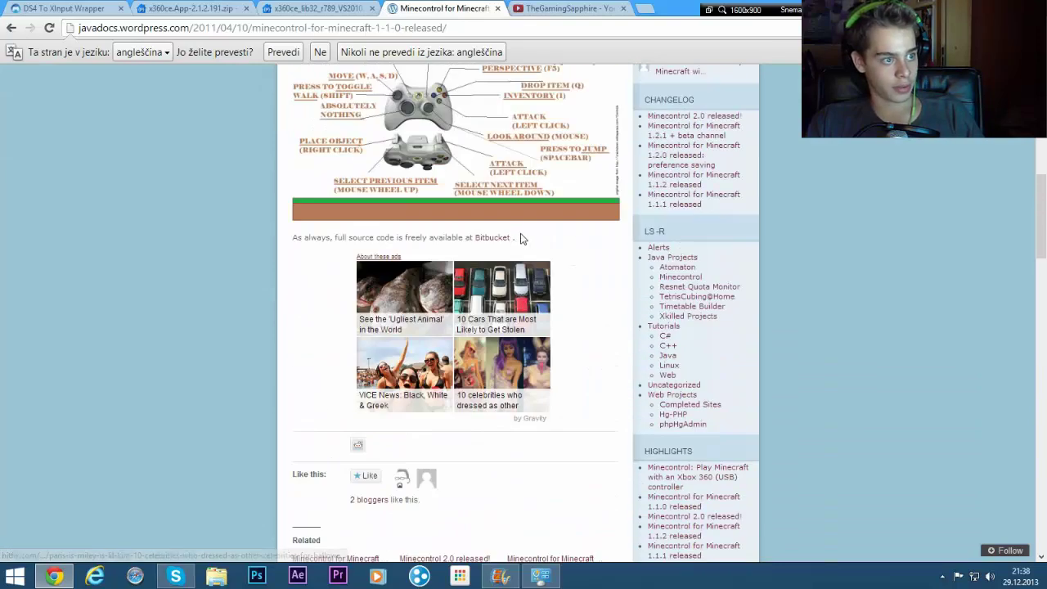
{"action": "scroll", "coordinate": [518, 372], "scroll_direction": "up", "scroll_amount": 2}
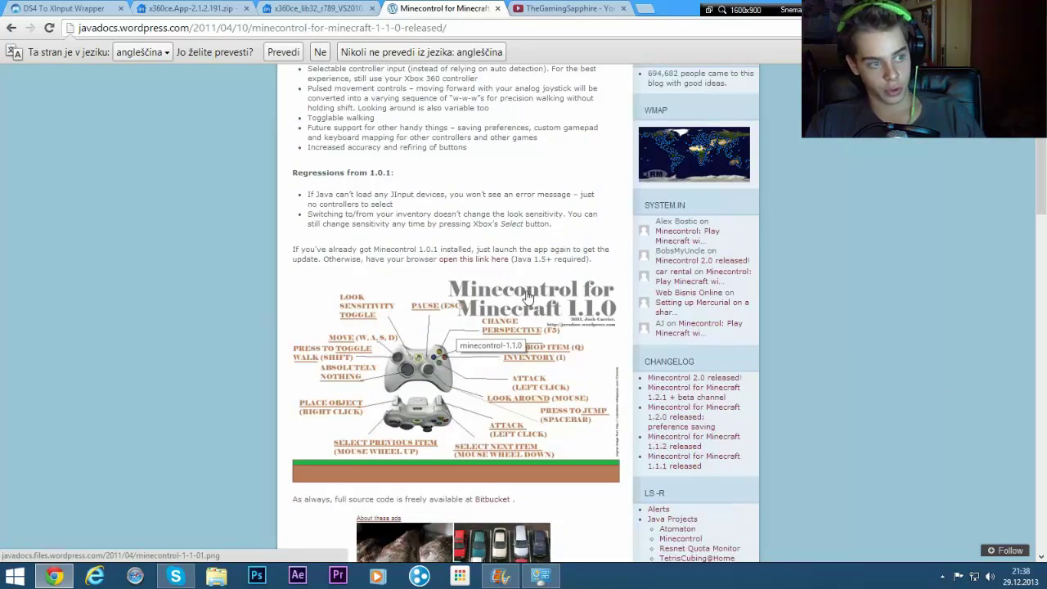
{"action": "left_click", "coordinate": [486, 266]}
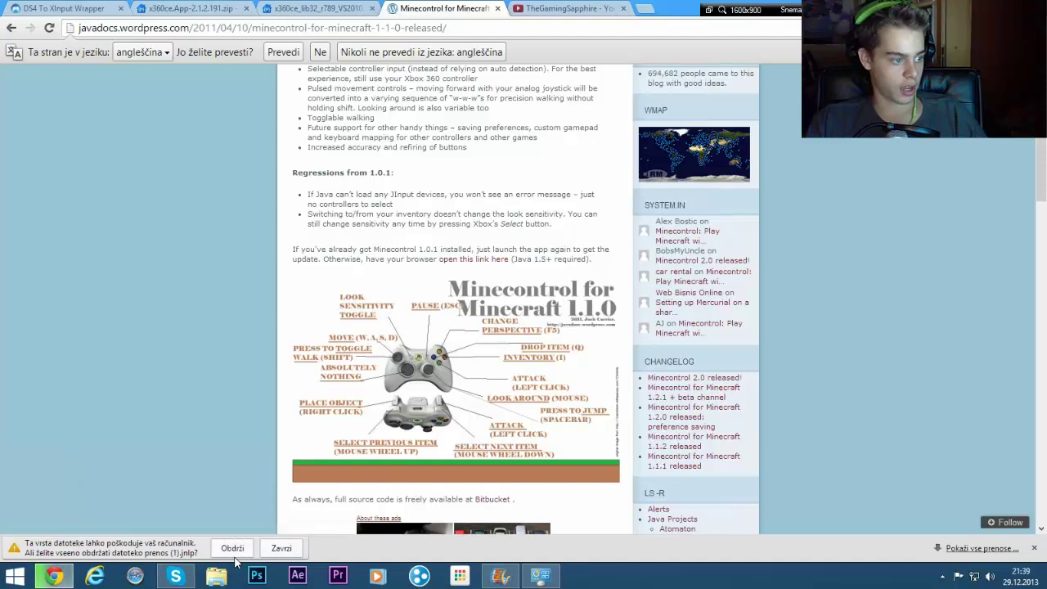
{"action": "left_click", "coordinate": [282, 548]}
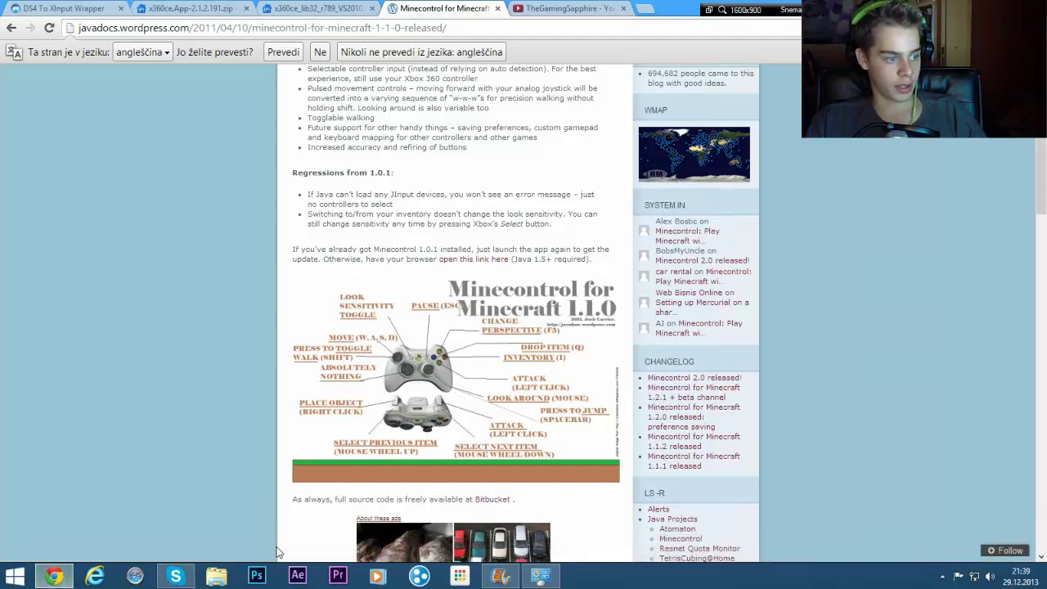
- Extract DS4Tool_1.1_Beta_3.zip to its own folder on the desktop, delete the archive and line the folder up with the other controller files
{"action": "double_click", "coordinate": [669, 6]}
{"action": "key", "text": "super+Down"}
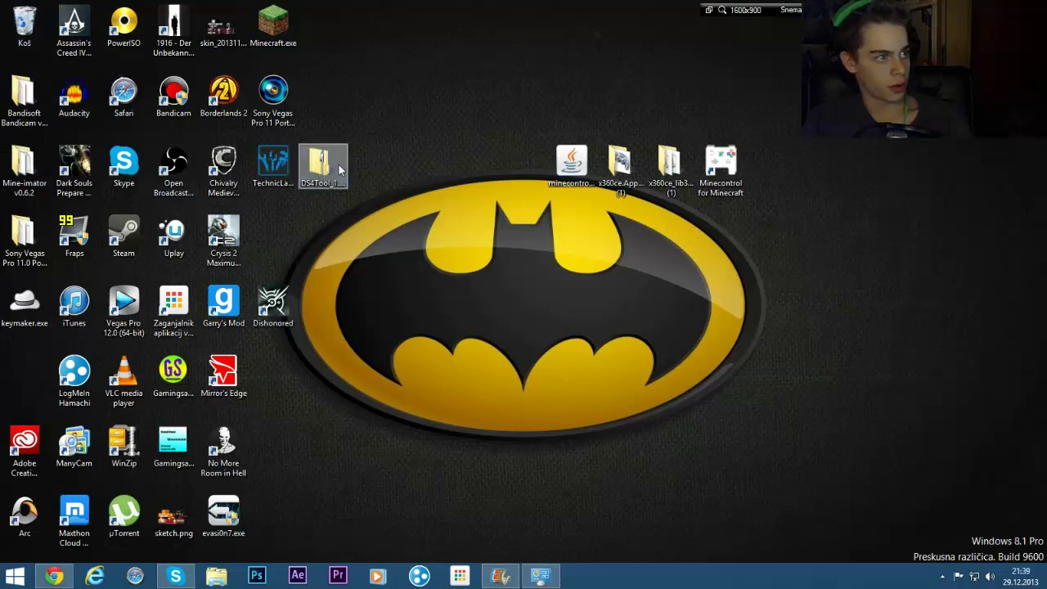
{"action": "left_click_drag", "start_coordinate": [340, 169], "coordinate": [536, 169]}
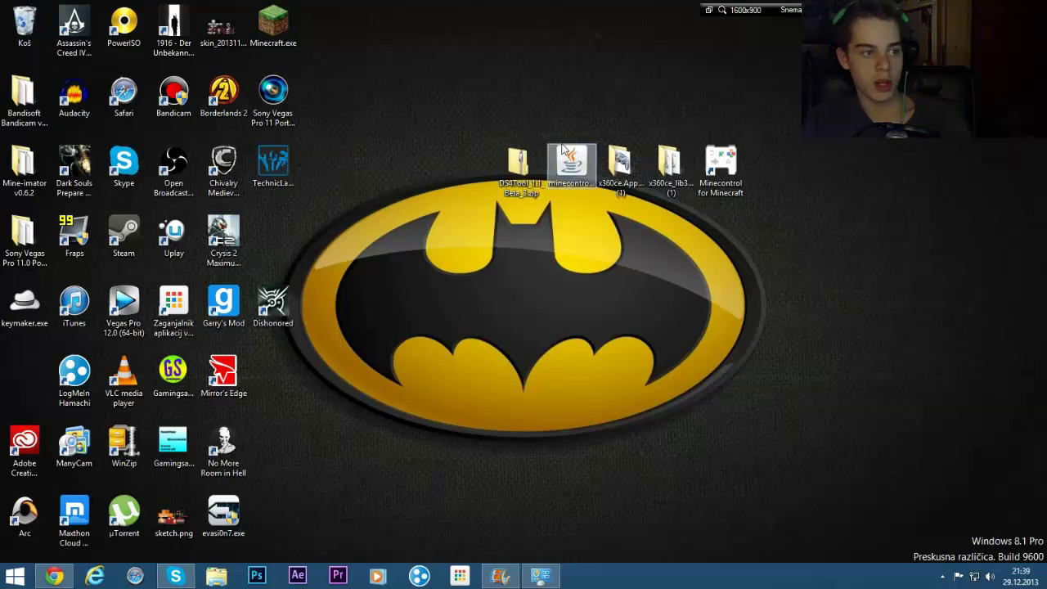
{"action": "right_click", "coordinate": [528, 168]}
{"action": "left_click", "coordinate": [597, 246]}
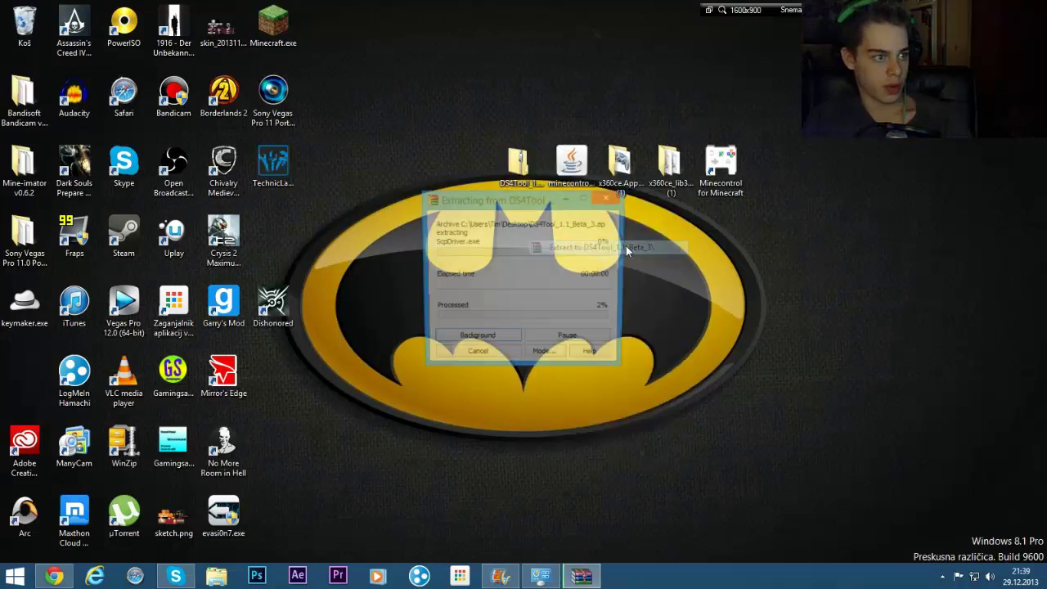
{"action": "left_click_drag", "start_coordinate": [520, 164], "coordinate": [25, 24]}
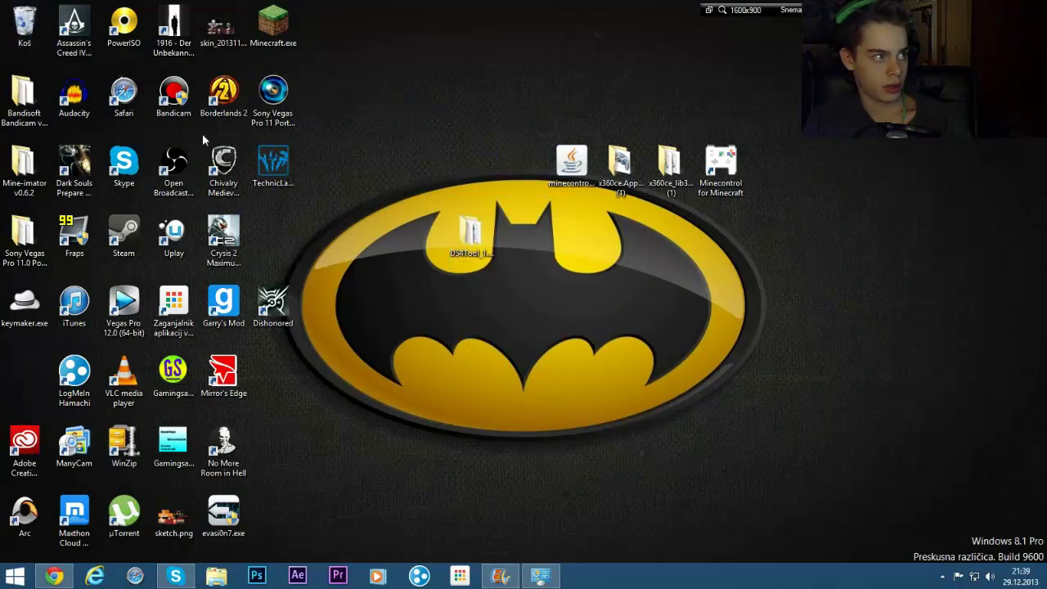
{"action": "left_click_drag", "start_coordinate": [470, 237], "coordinate": [523, 184]}
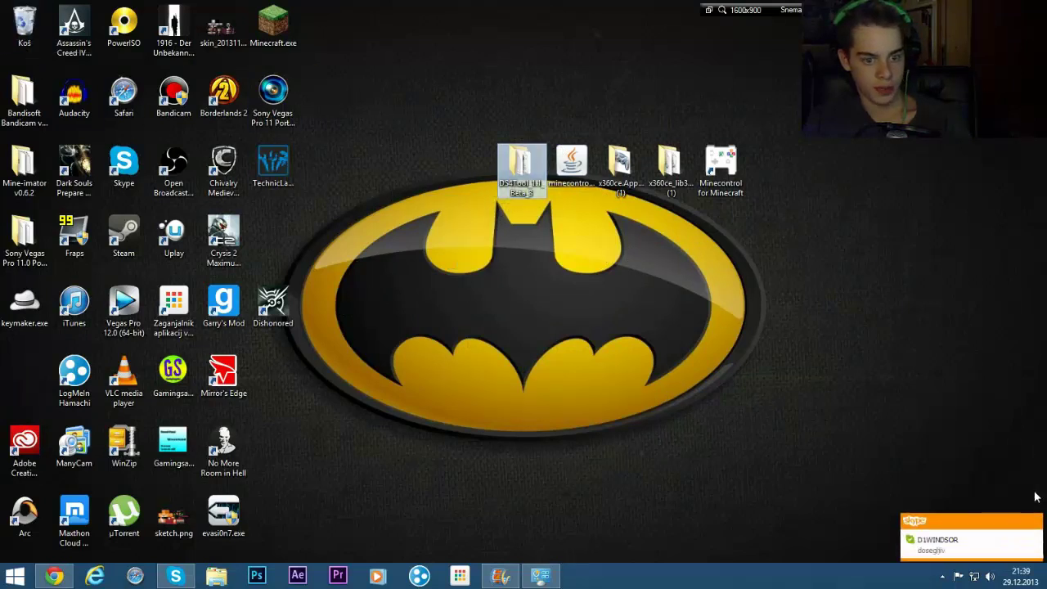
- Open the extracted DS4Tool_1.1_Beta_3 folder and look through its Virtual Bus Driver subfolder for the driver installer
{"action": "double_click", "coordinate": [532, 192]}
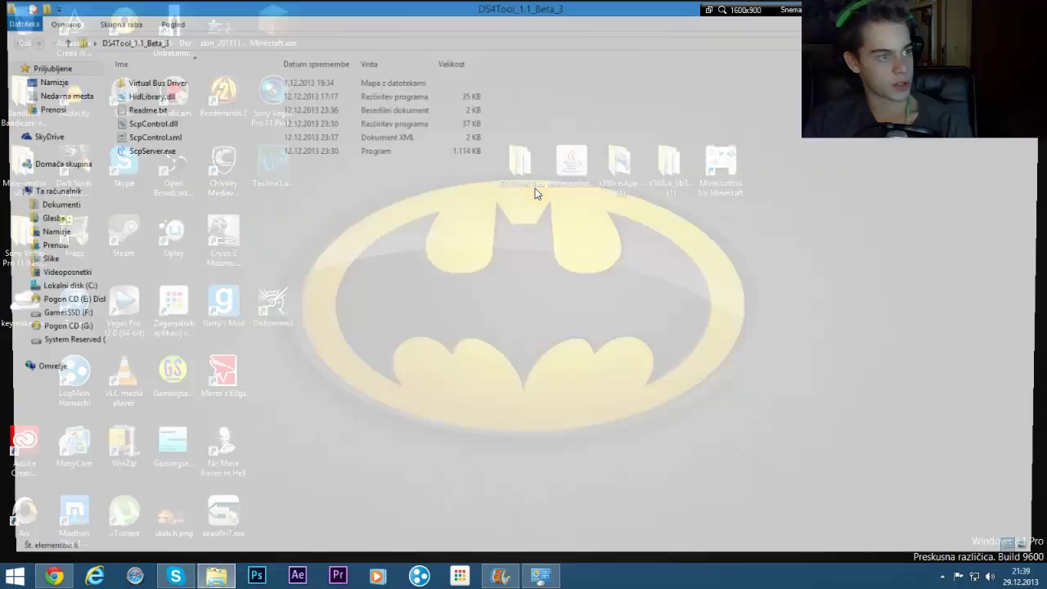
{"action": "left_click", "coordinate": [156, 90]}
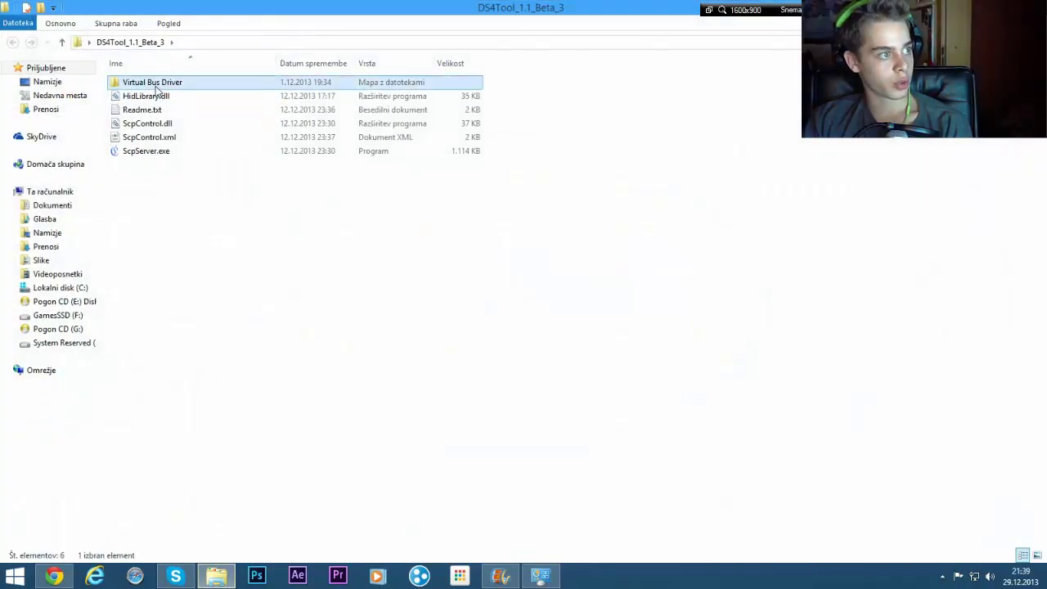
{"action": "double_click", "coordinate": [155, 85]}
{"action": "left_click", "coordinate": [184, 114]}
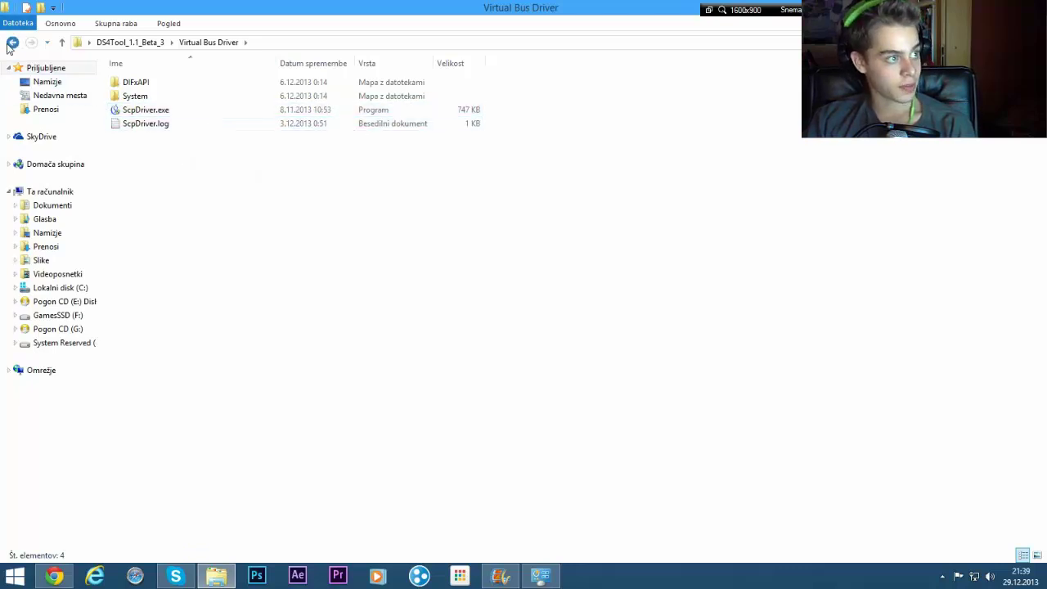
- Return to the DS4Tool_1.1_Beta_3 folder and launch ScpServer.exe, allowing it to run despite the unknown publisher
{"action": "left_click", "coordinate": [10, 44]}
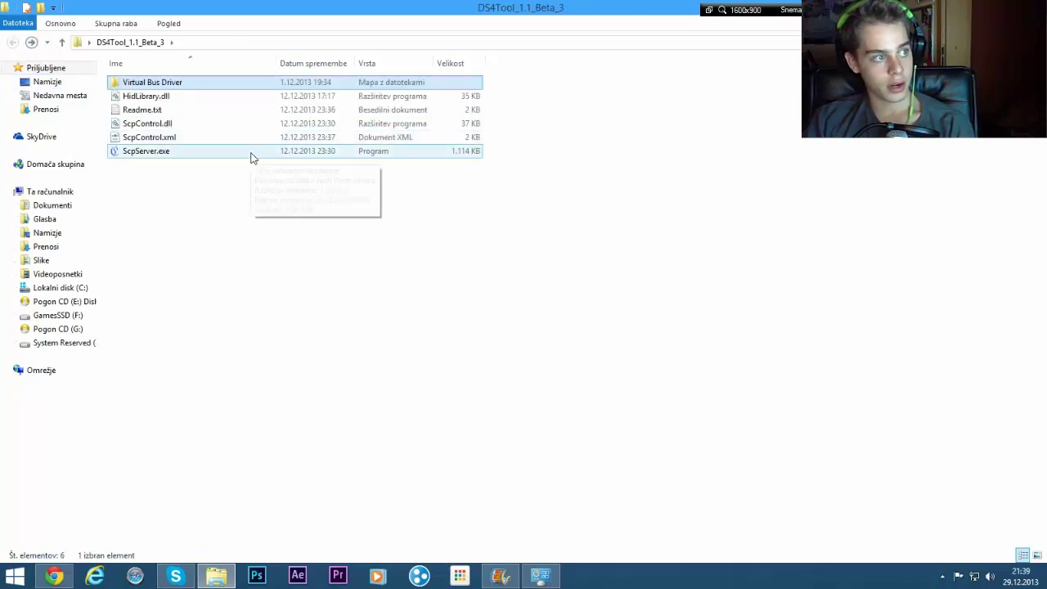
{"action": "left_click", "coordinate": [181, 153]}
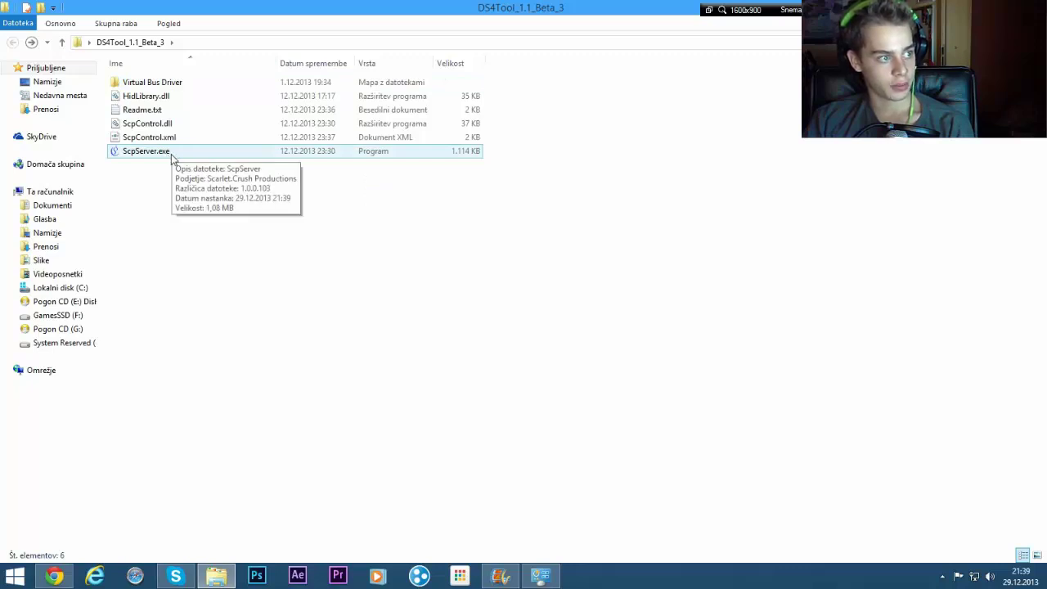
{"action": "double_click", "coordinate": [172, 156]}
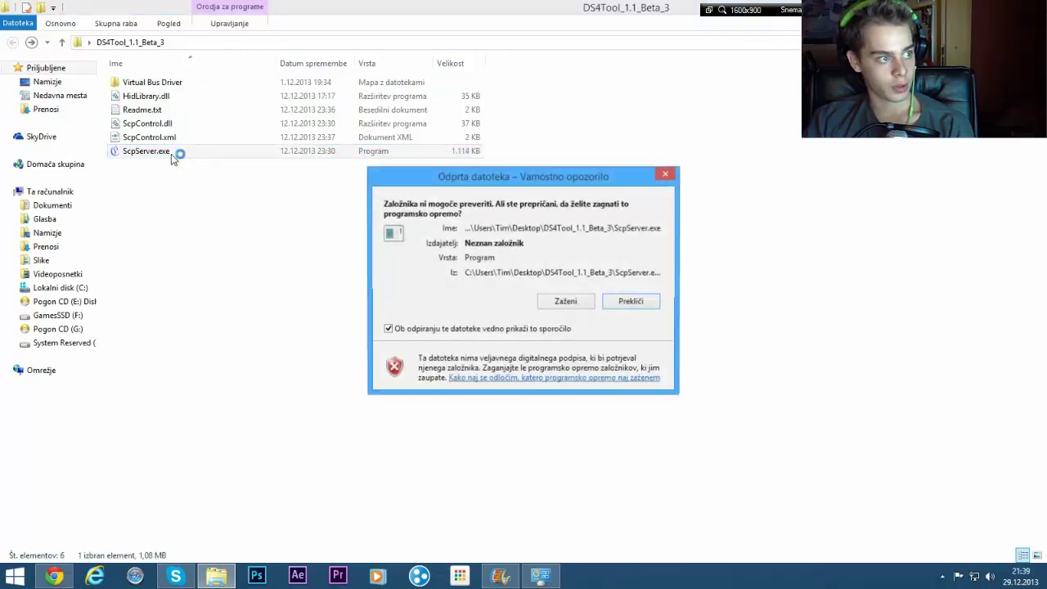
{"action": "left_click", "coordinate": [566, 302]}
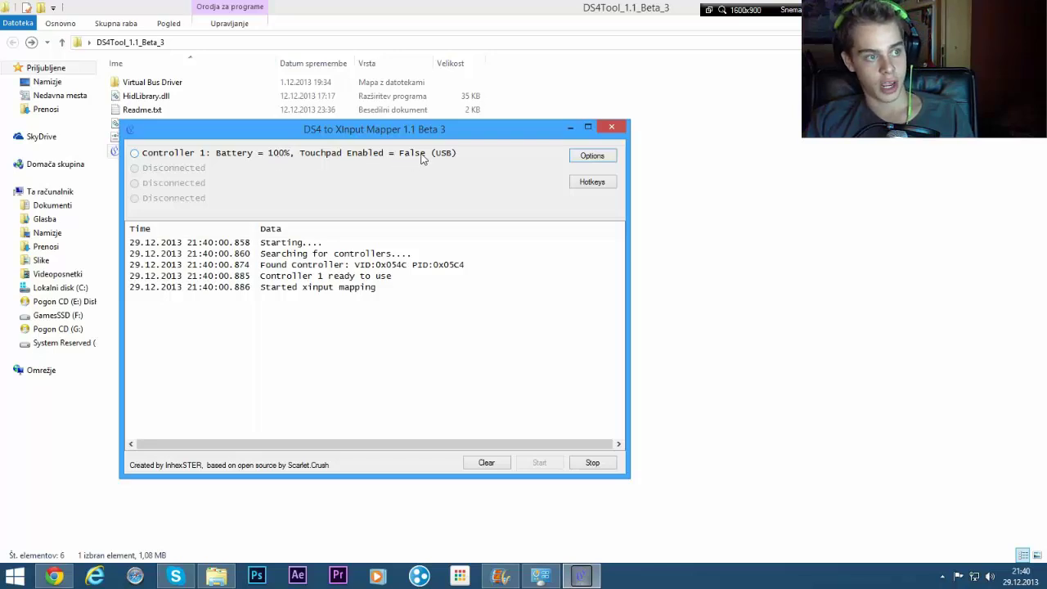
- In Controller 1's options, enable the touchpad at start, set left rumble to 128 and right rumble to 129, and save
{"action": "left_click", "coordinate": [134, 154]}
{"action": "left_click", "coordinate": [592, 156]}
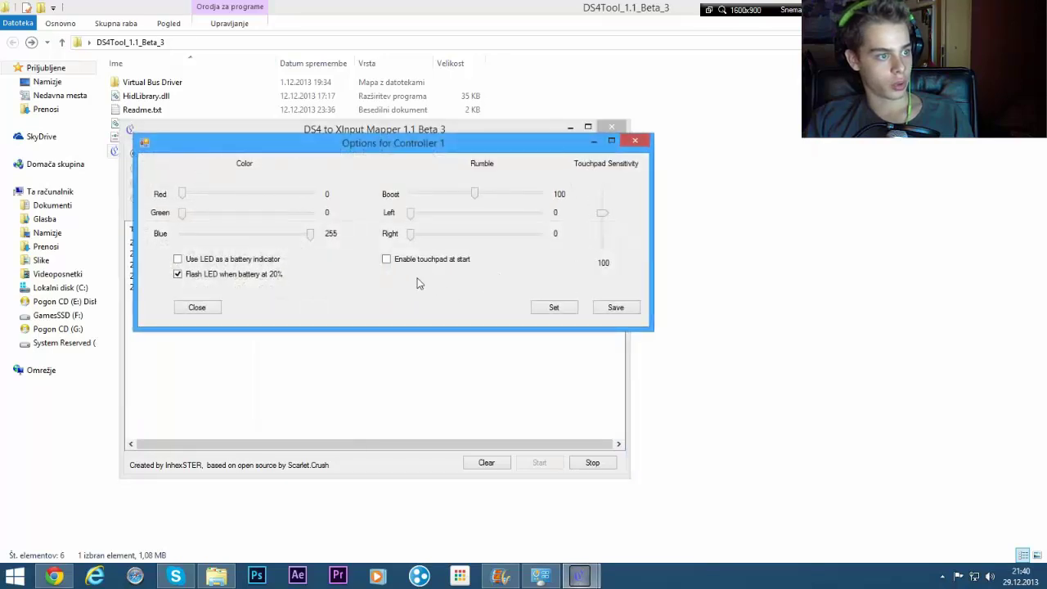
{"action": "left_click", "coordinate": [387, 260]}
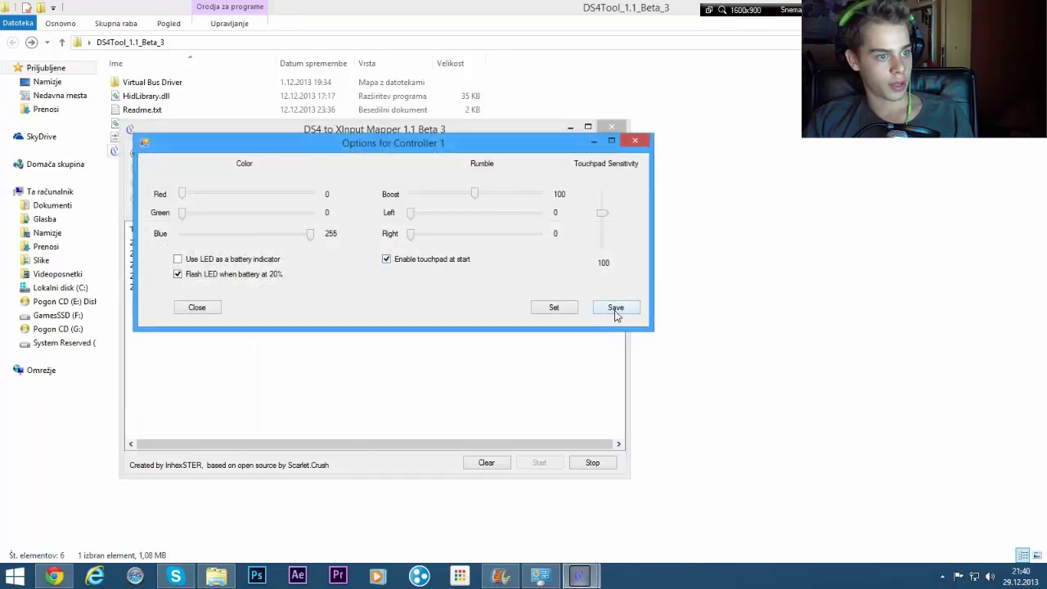
{"action": "left_click_drag", "start_coordinate": [412, 216], "coordinate": [478, 226]}
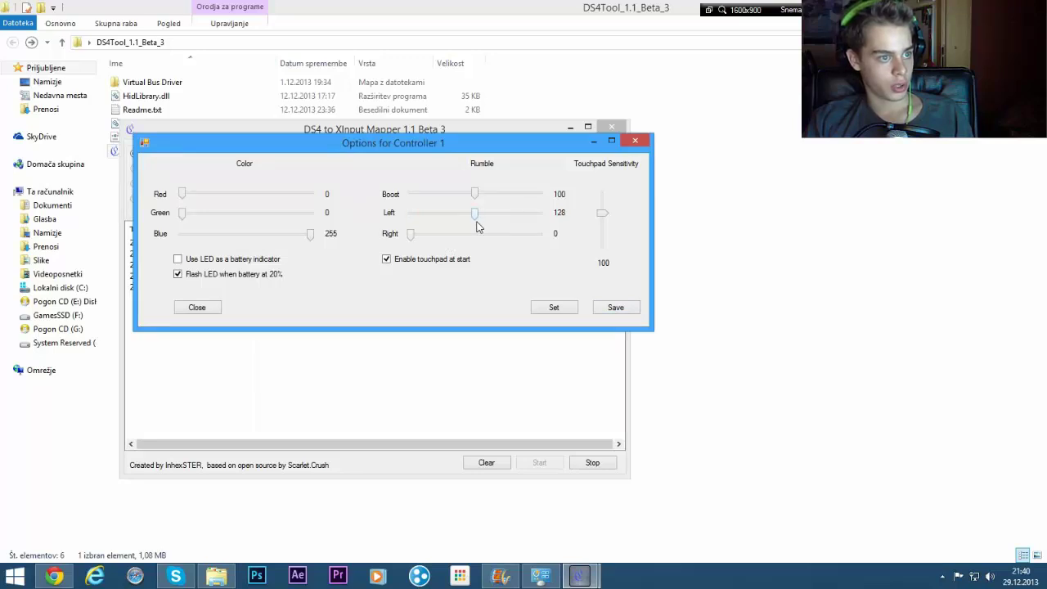
{"action": "left_click_drag", "start_coordinate": [409, 240], "coordinate": [473, 237]}
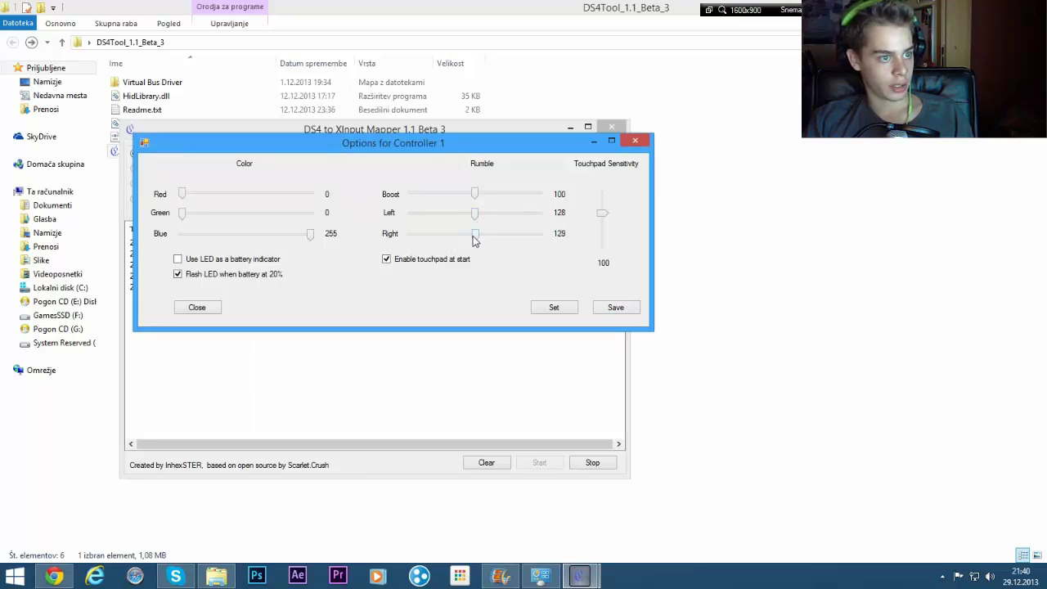
{"action": "left_click", "coordinate": [616, 308]}
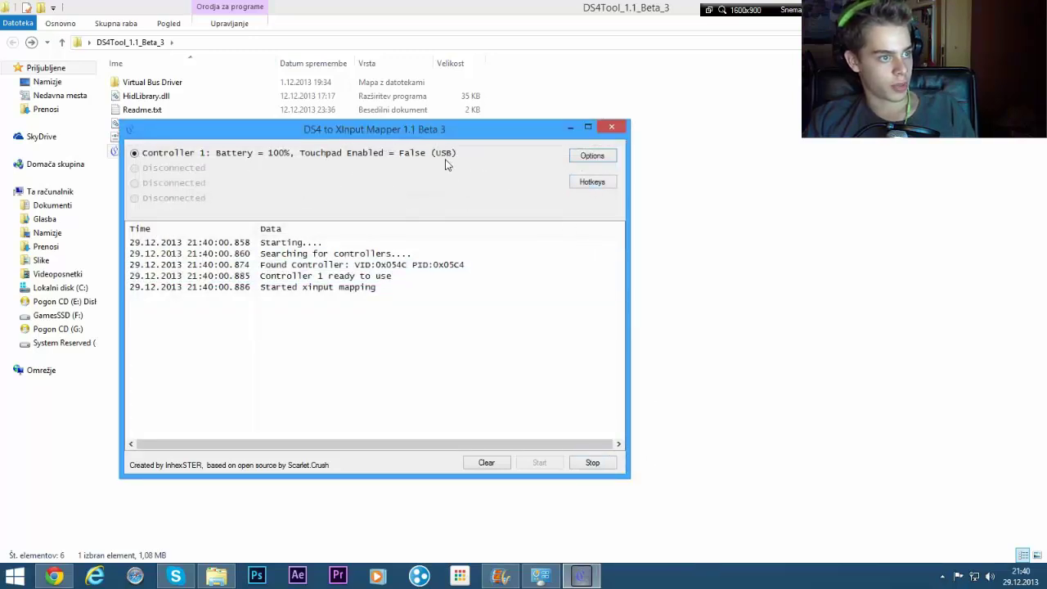
- Stop and restart the XInput mapping, and test the pointer by opening and dismissing the folder window's context menu
{"action": "left_click", "coordinate": [592, 463]}
{"action": "left_click", "coordinate": [536, 464]}
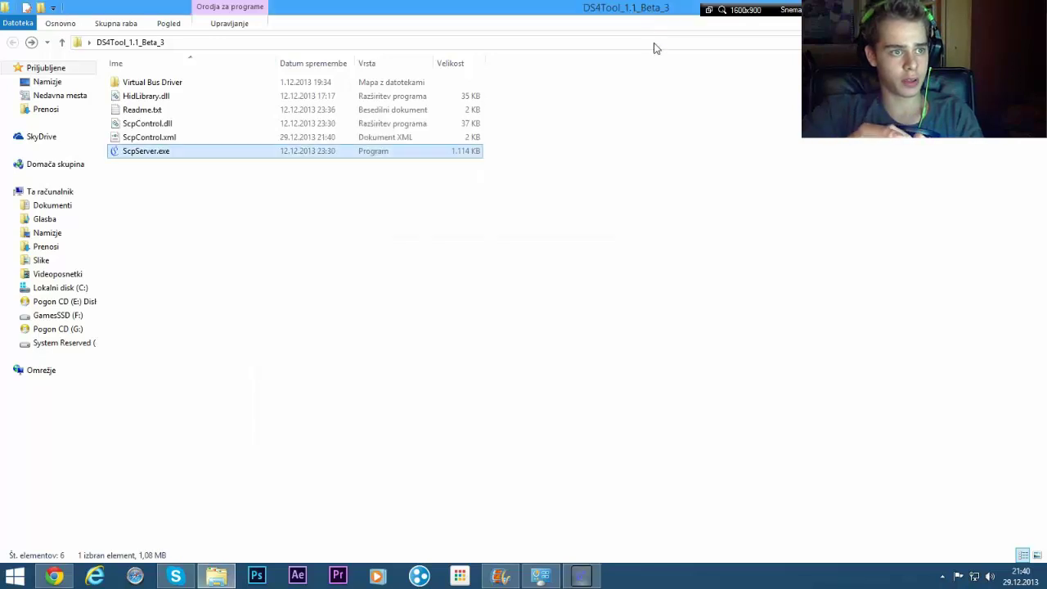
{"action": "right_click", "coordinate": [619, 11]}
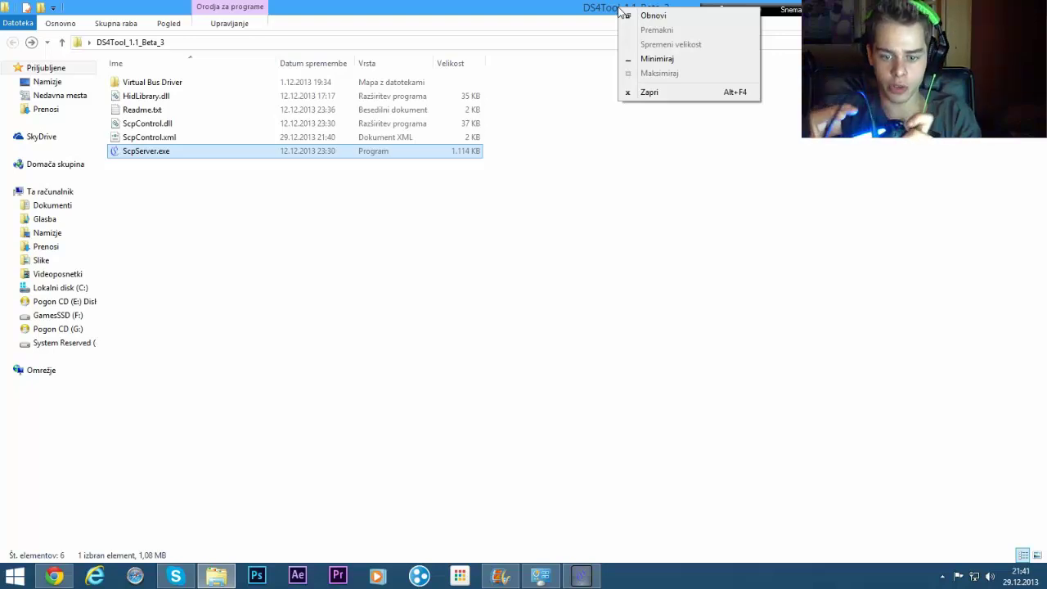
{"action": "left_click", "coordinate": [486, 6]}
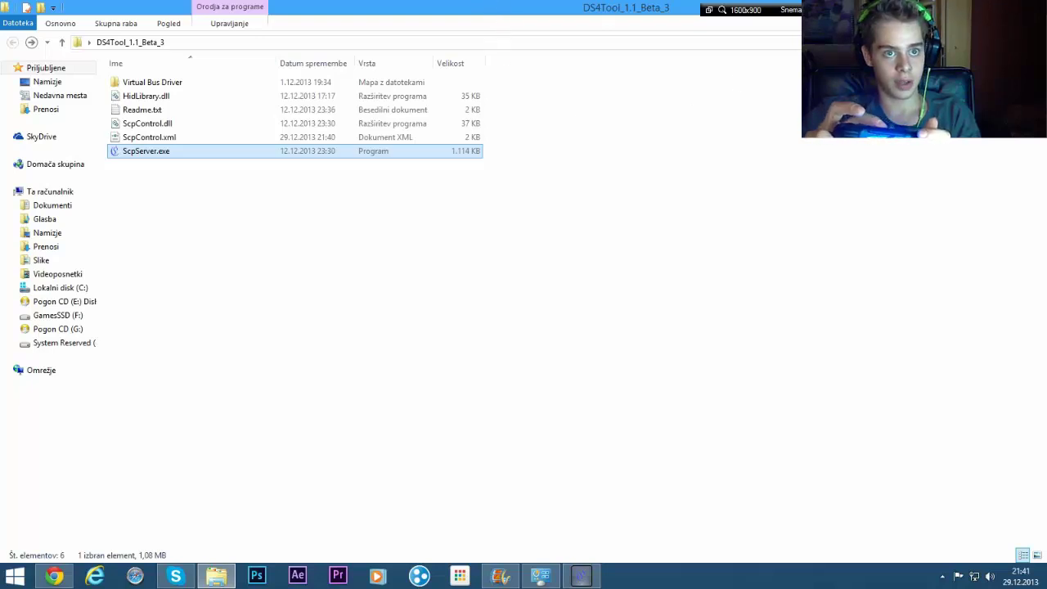
- Test the controller's pointer by restoring the folder window, opening and dismissing the desktop's context menu, and maximizing the window again
{"action": "key", "text": "super+Down"}
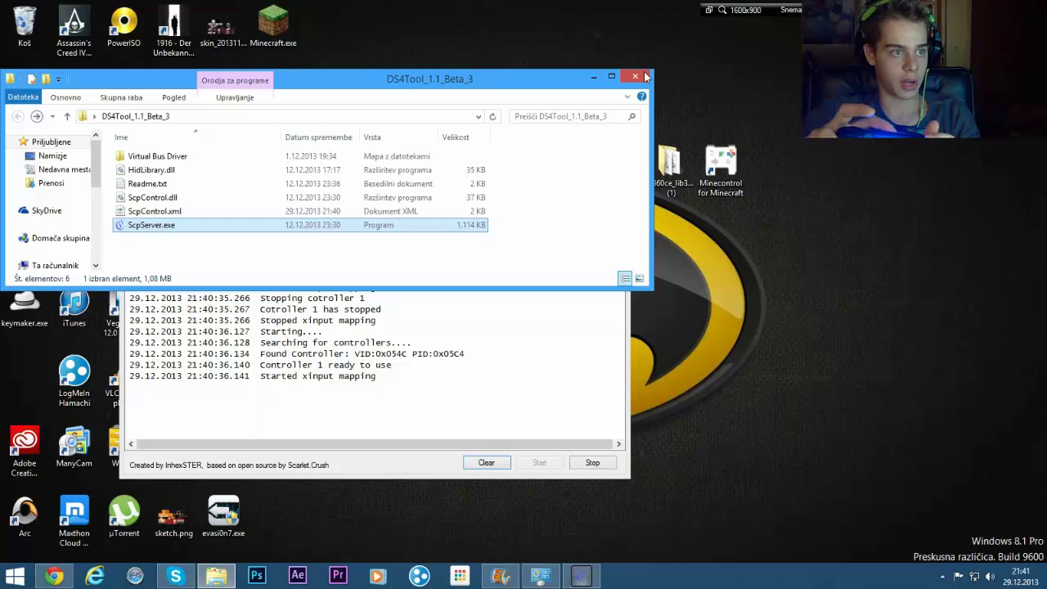
{"action": "left_click", "coordinate": [751, 99]}
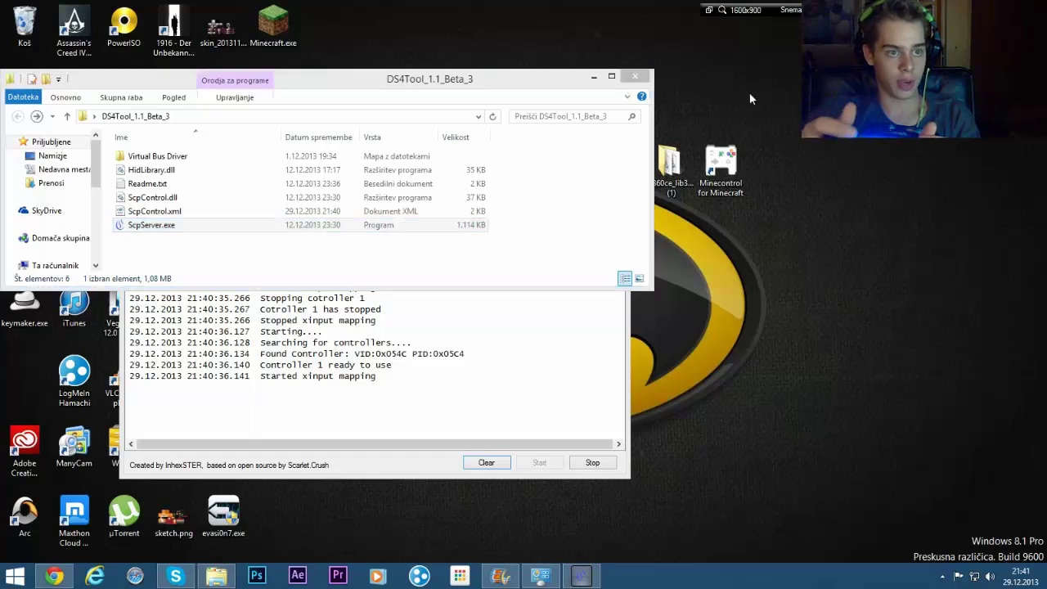
{"action": "right_click", "coordinate": [751, 98]}
{"action": "left_click", "coordinate": [691, 114]}
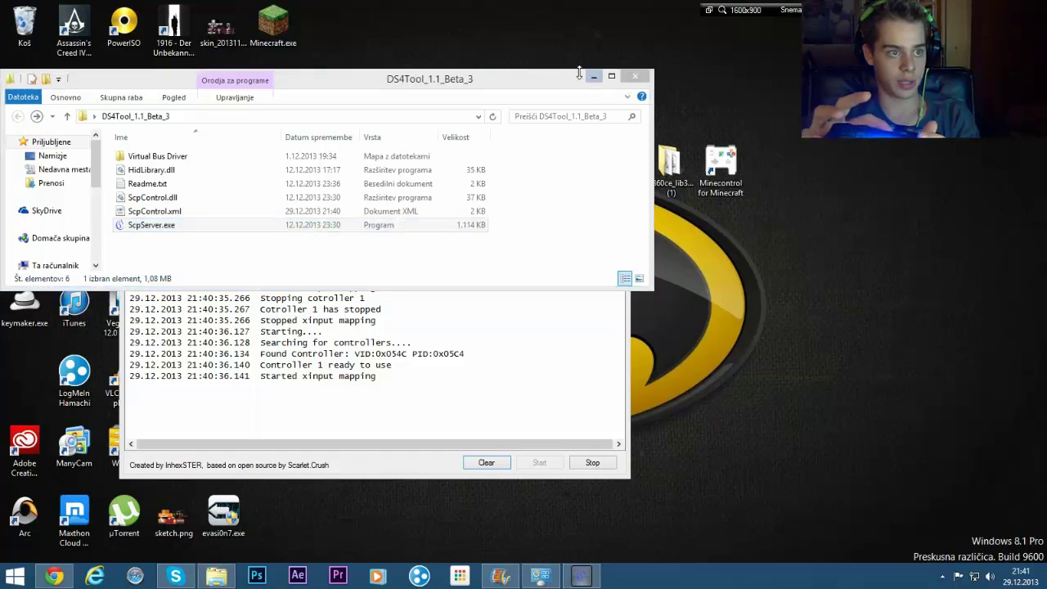
{"action": "left_click", "coordinate": [619, 81]}
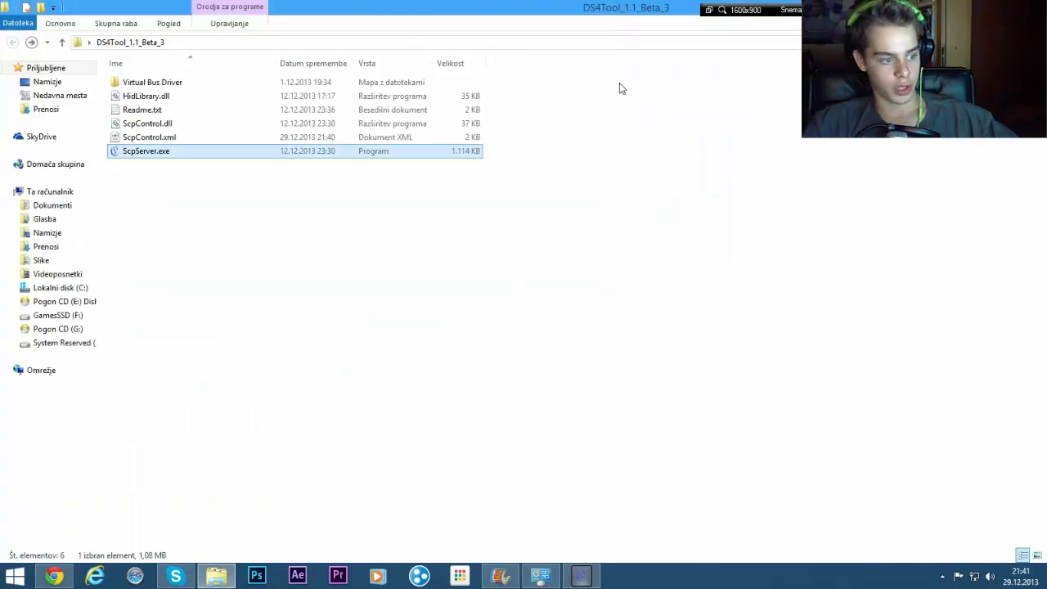
- Switch to DS4 to XInput Mapper and, in Controller 1's options, set the LED colour to green 255 and blue 0 and apply it
{"action": "left_click", "coordinate": [581, 576]}
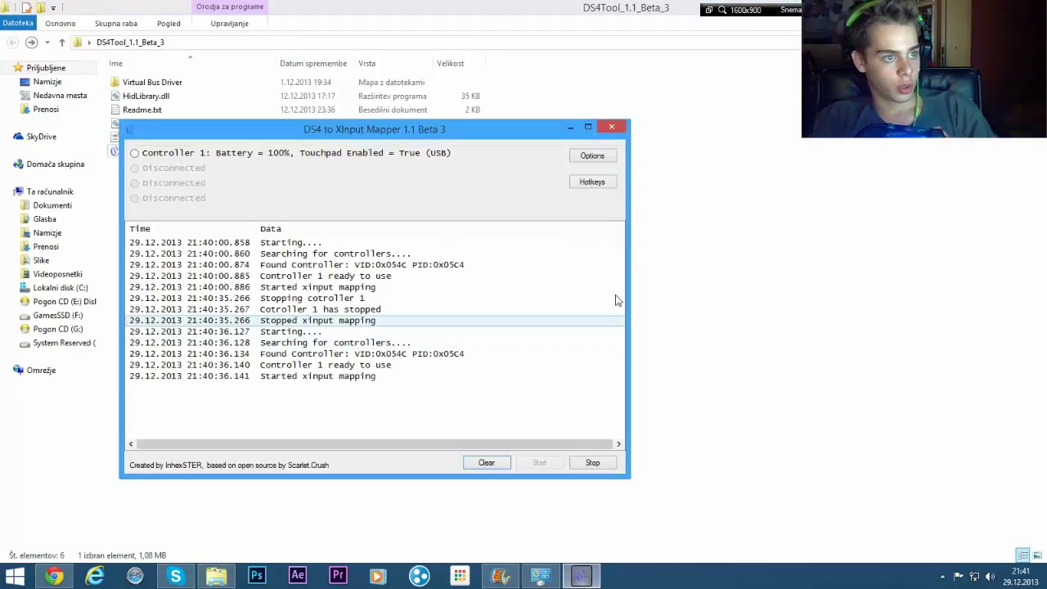
{"action": "left_click", "coordinate": [135, 155]}
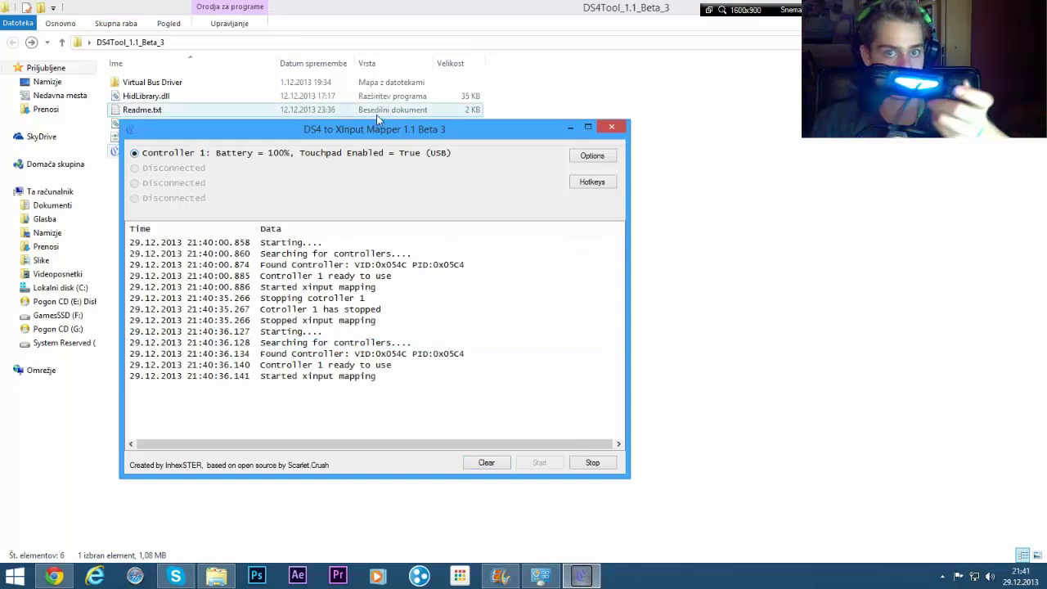
{"action": "left_click", "coordinate": [591, 156]}
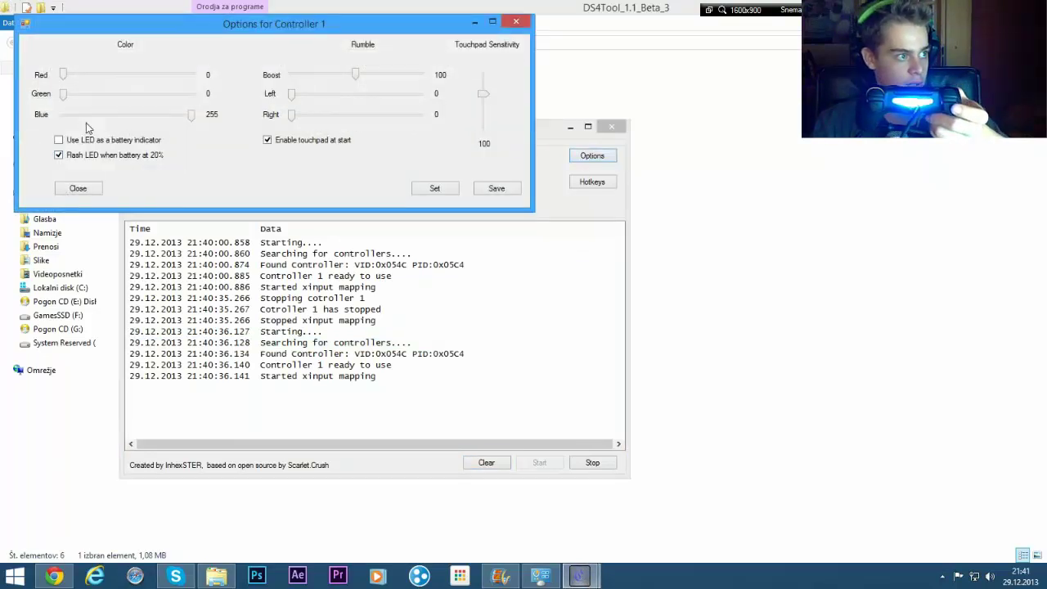
{"action": "mouse_move", "coordinate": [193, 118]}
{"action": "left_mouse_down"}
{"action": "mouse_move", "coordinate": [67, 111]}
{"action": "mouse_move", "coordinate": [200, 105]}
{"action": "left_mouse_up"}
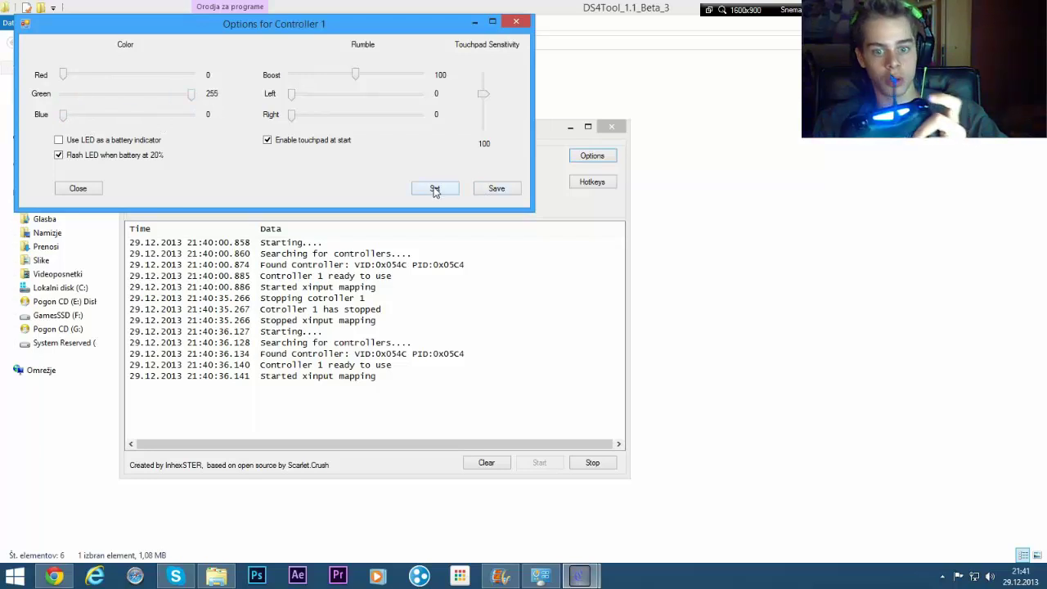
{"action": "left_click", "coordinate": [436, 189]}
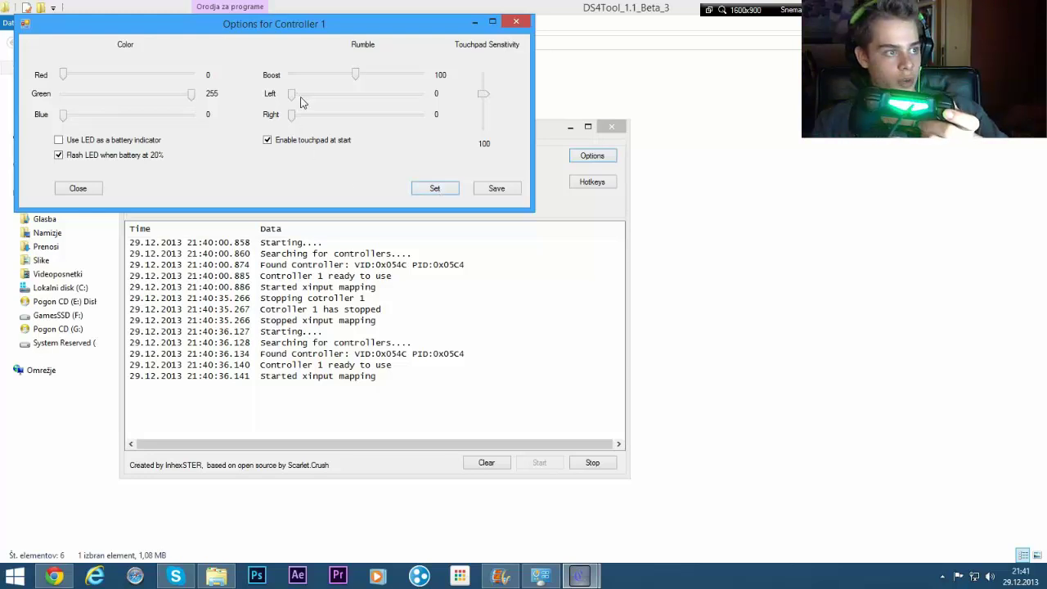
- Set left rumble to 121 and right rumble to 113, save, check the options again and save them, and minimize the mapper
{"action": "left_click_drag", "start_coordinate": [292, 94], "coordinate": [352, 93]}
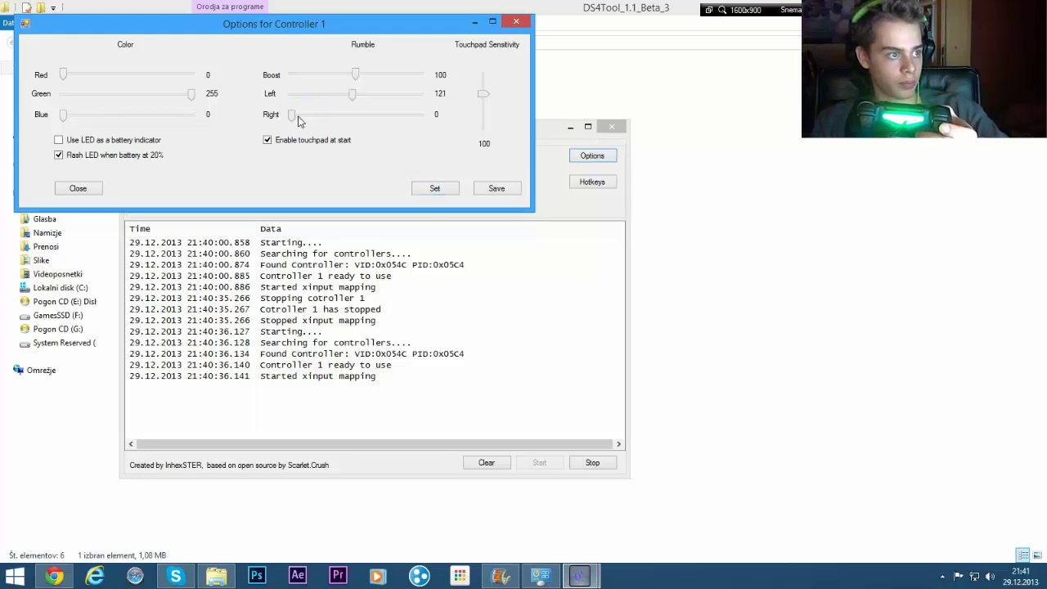
{"action": "left_click_drag", "start_coordinate": [298, 120], "coordinate": [355, 121]}
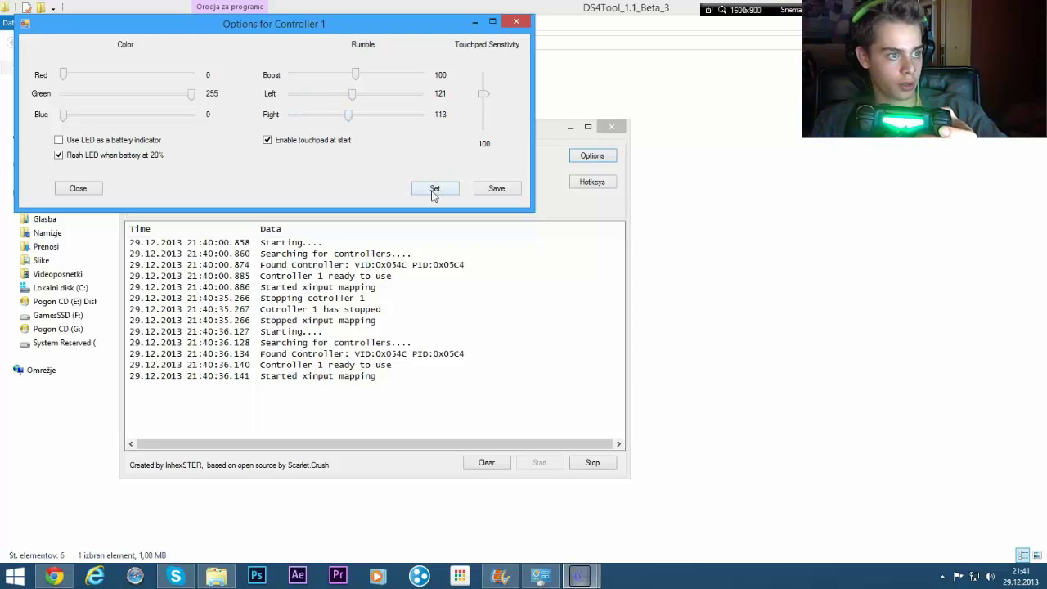
{"action": "left_click", "coordinate": [481, 189]}
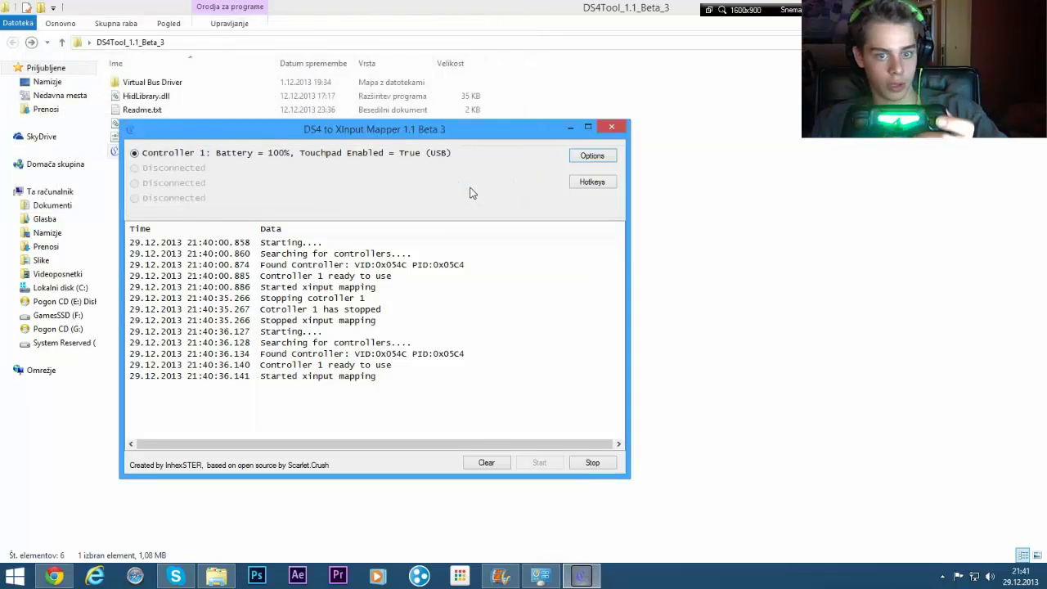
{"action": "left_click", "coordinate": [582, 156]}
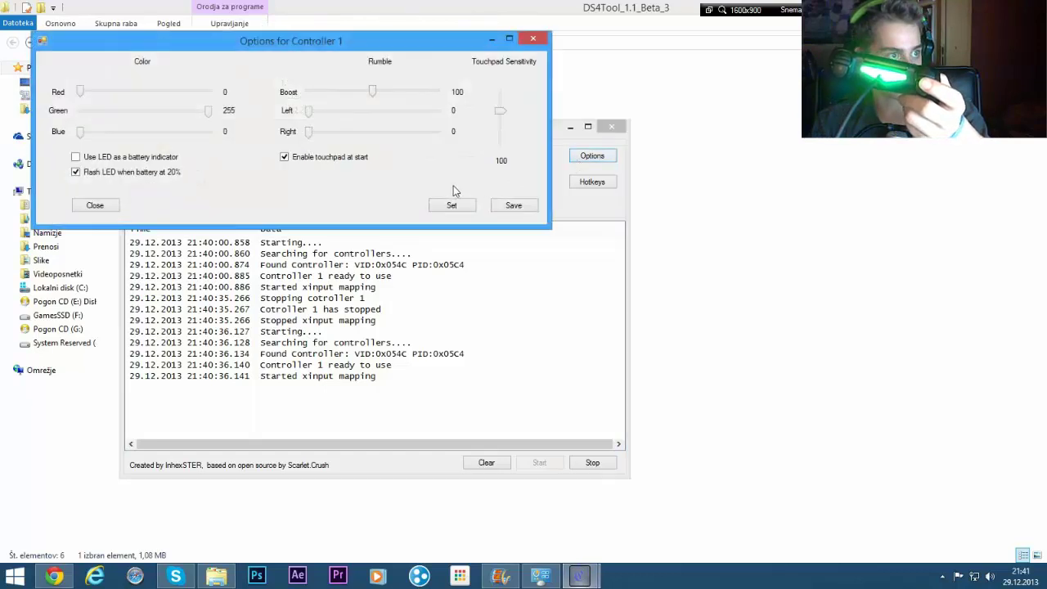
{"action": "left_click", "coordinate": [513, 205]}
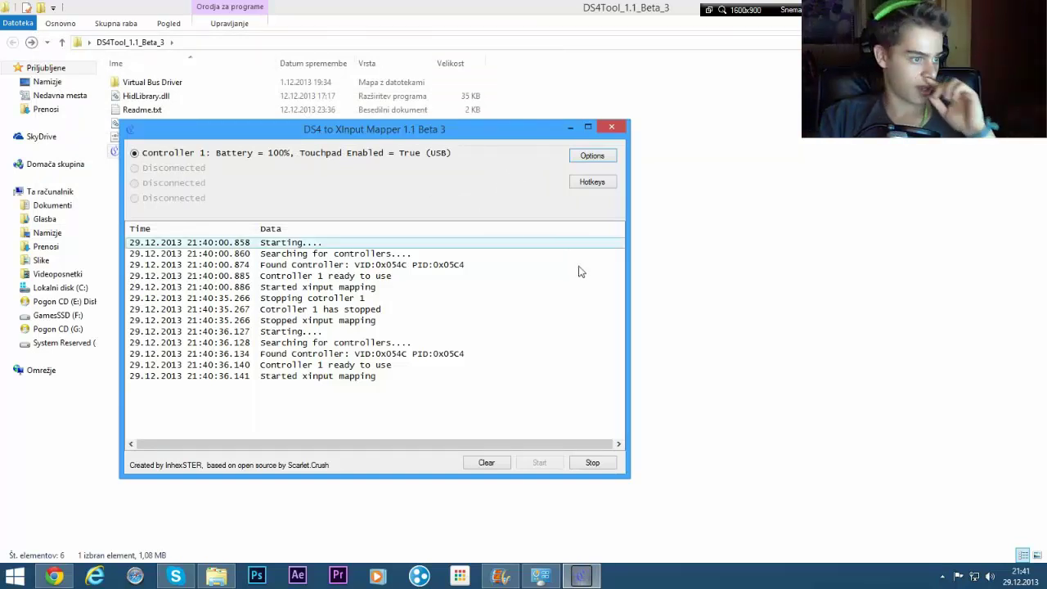
{"action": "left_click", "coordinate": [567, 130]}
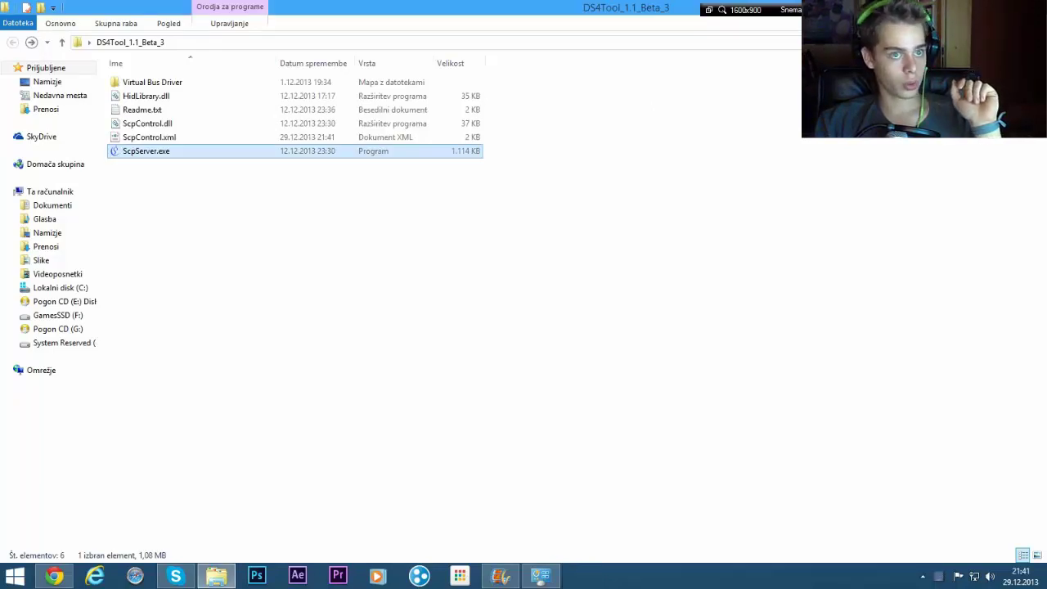
- Show the desktop and arrange the x360ce.App and x360ce_lib32 folders side by side beneath the DS4Tool and minecontrol icons
{"action": "key", "text": "super+d"}
{"action": "left_click_drag", "start_coordinate": [620, 168], "coordinate": [577, 244]}
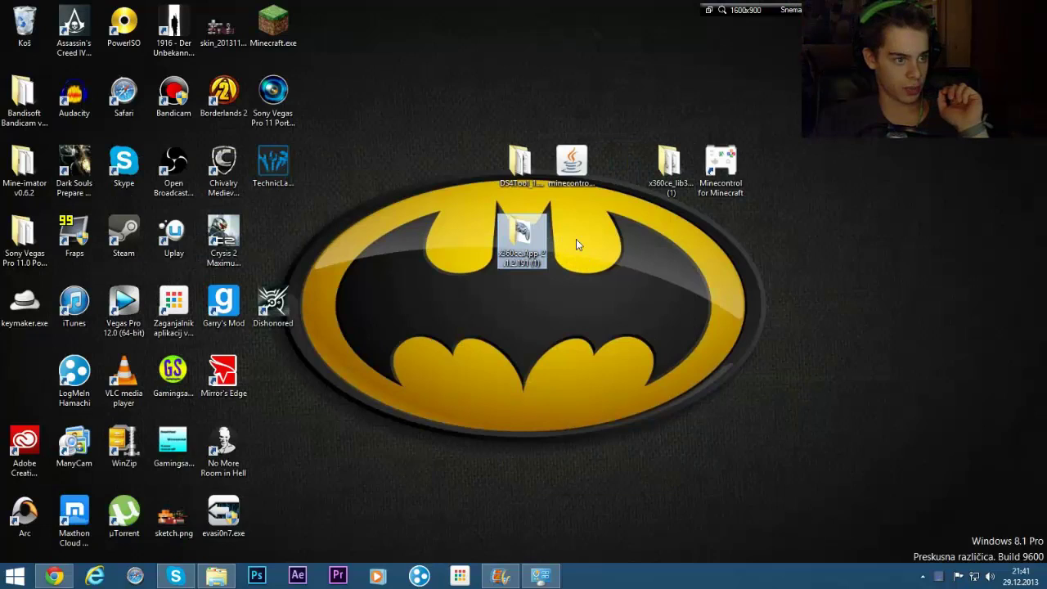
{"action": "left_click_drag", "start_coordinate": [647, 192], "coordinate": [564, 263]}
{"action": "left_click", "coordinate": [661, 273]}
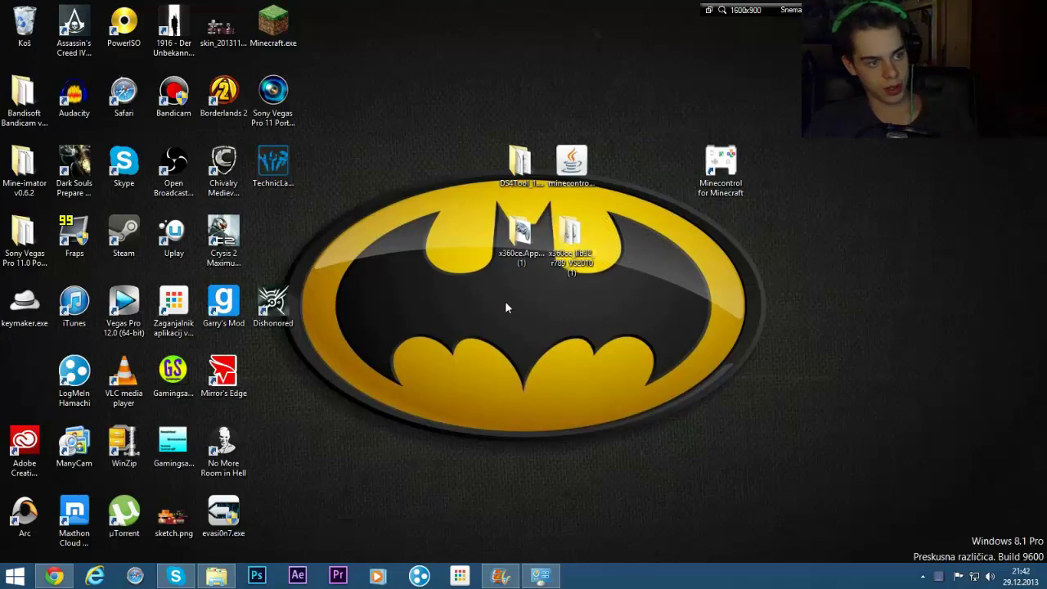
- Look into the x360ce.App-2.1.2.191 folder on the desktop, and open the x360ce_lib32_r789_VS2010 folder
{"action": "double_click", "coordinate": [513, 260]}
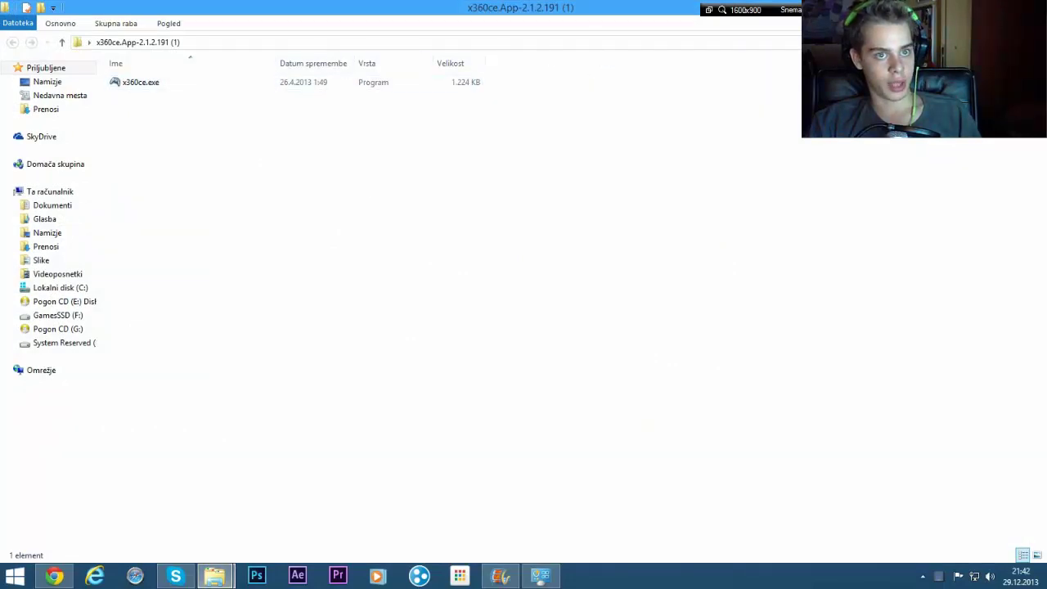
{"action": "key", "text": "super+d"}
{"action": "double_click", "coordinate": [586, 237]}
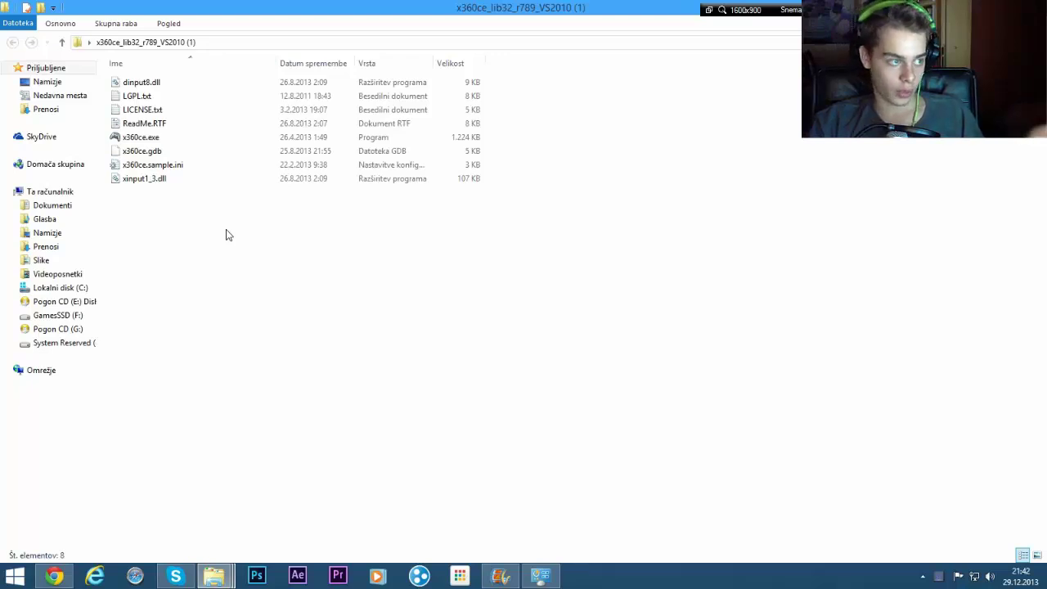
- Dock the x360ce_lib32_r789_VS2010 window to the right half of the screen and select all eight files for copying
{"action": "left_click_drag", "start_coordinate": [665, 6], "coordinate": [1046, 101]}
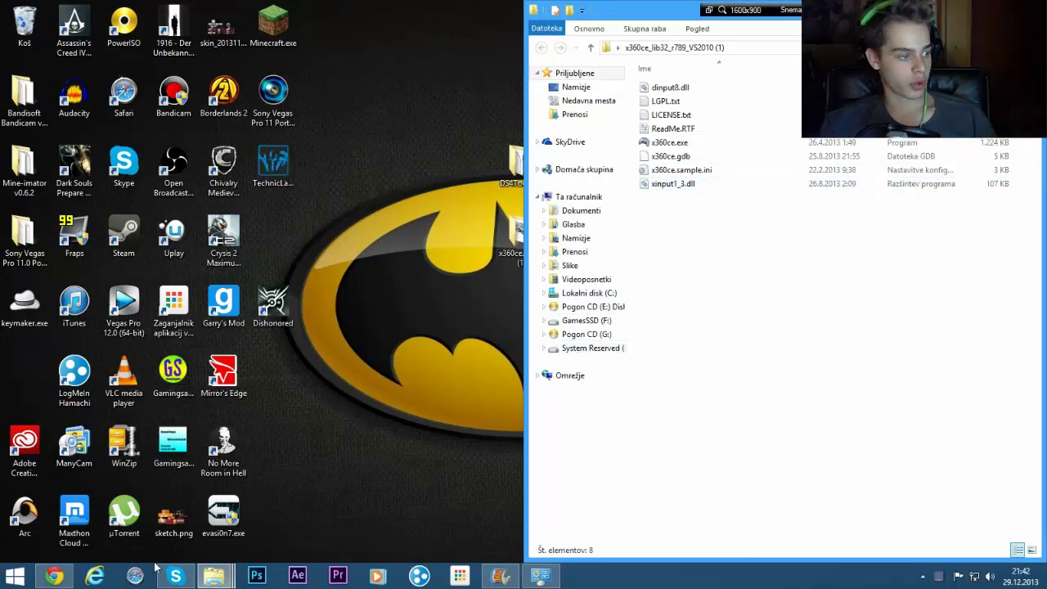
{"action": "left_click", "coordinate": [14, 576]}
{"action": "left_click_drag", "start_coordinate": [761, 285], "coordinate": [689, 93]}
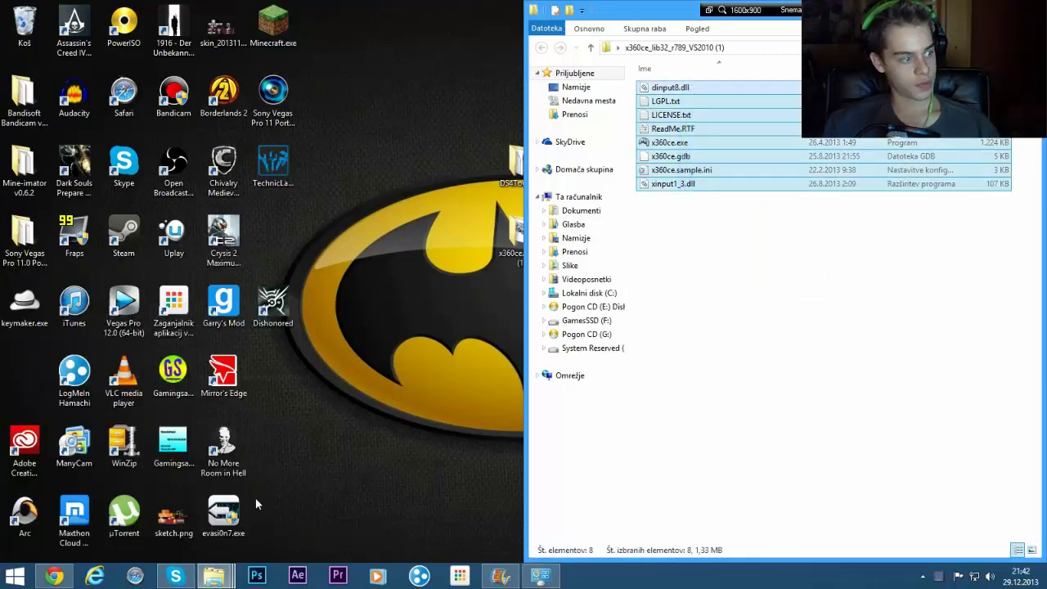
- Open This PC docked to the left half of the screen and go to the Dark Souls Prepare To Die Edition folder on GamesSSD (F:)
{"action": "left_click", "coordinate": [15, 576]}
{"action": "left_click", "coordinate": [198, 396]}
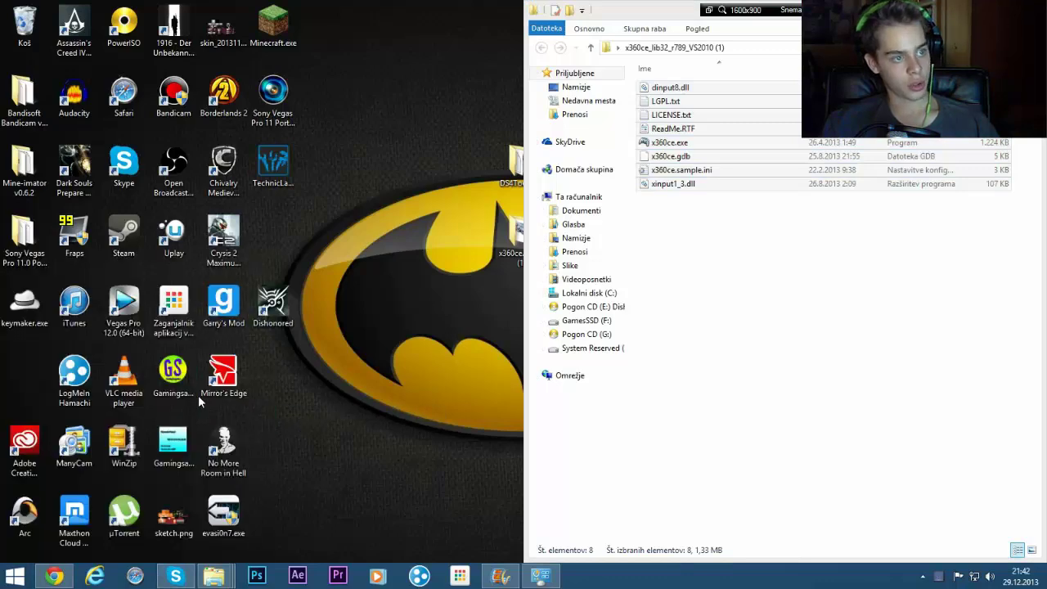
{"action": "left_click", "coordinate": [605, 7]}
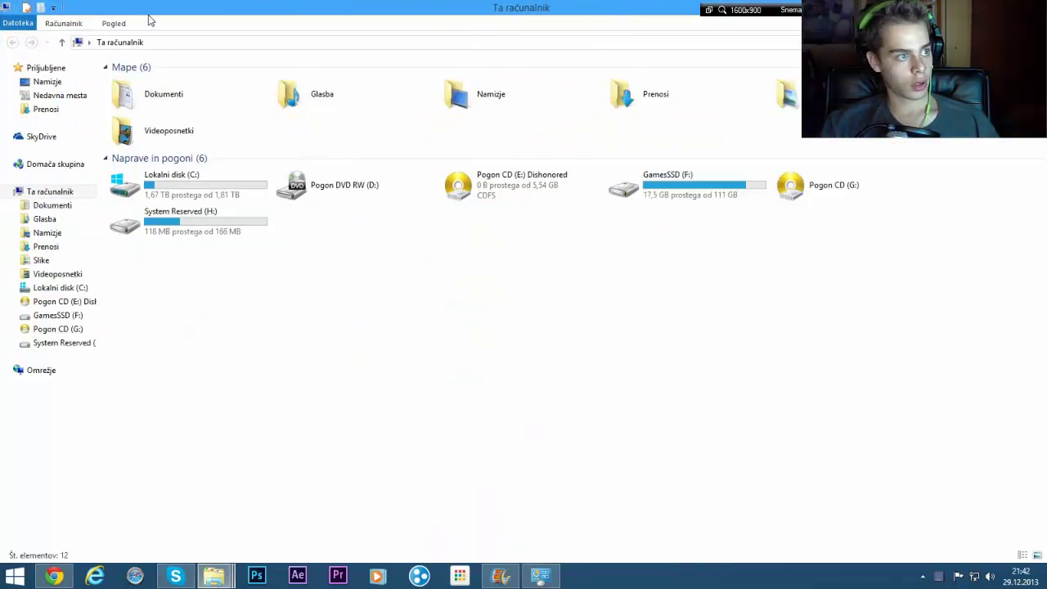
{"action": "left_click_drag", "start_coordinate": [219, 6], "coordinate": [0, 49]}
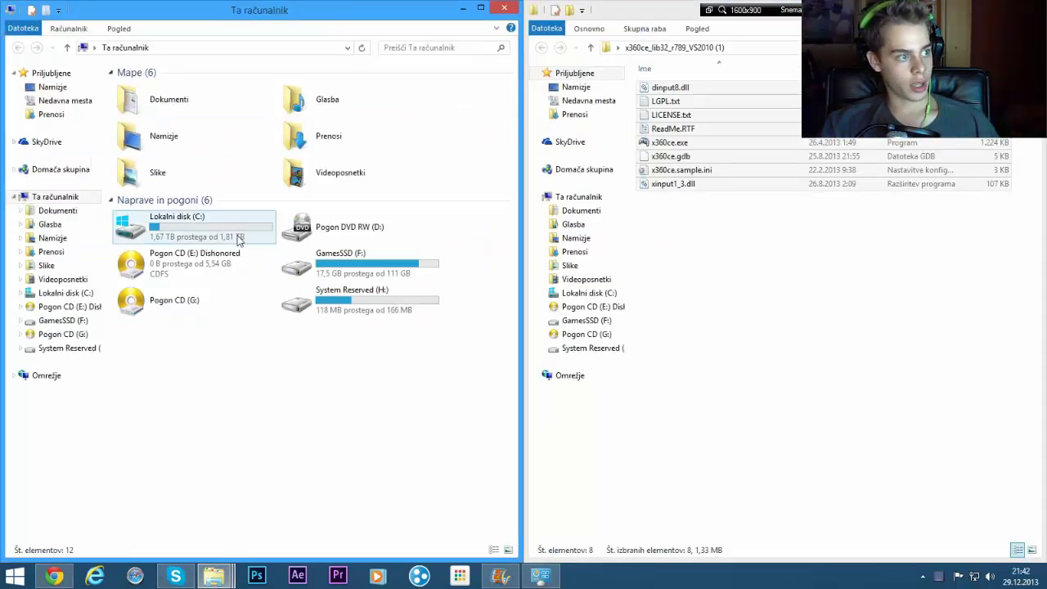
{"action": "double_click", "coordinate": [369, 282]}
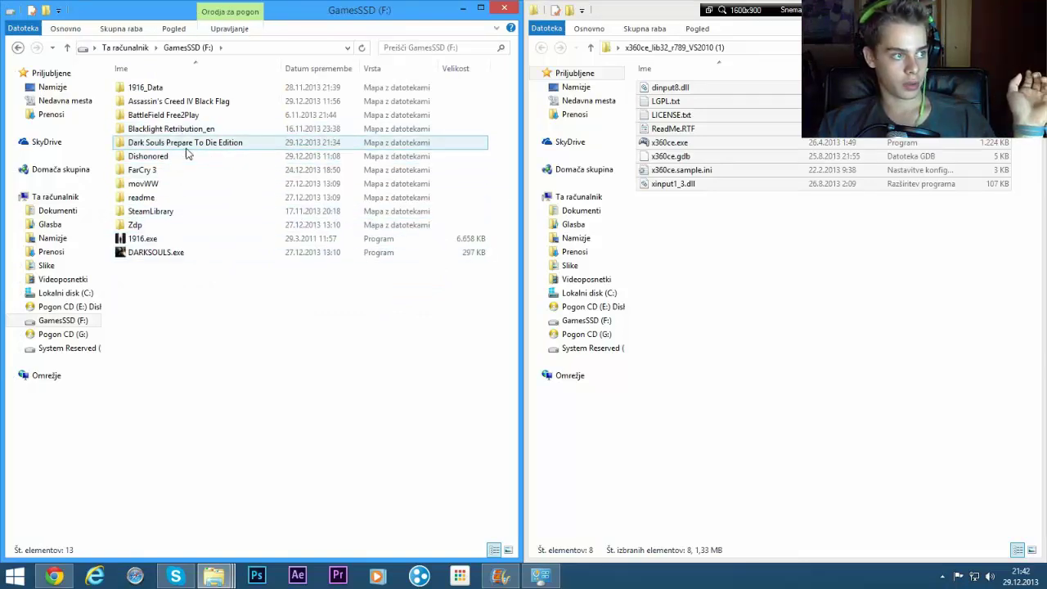
{"action": "double_click", "coordinate": [187, 146]}
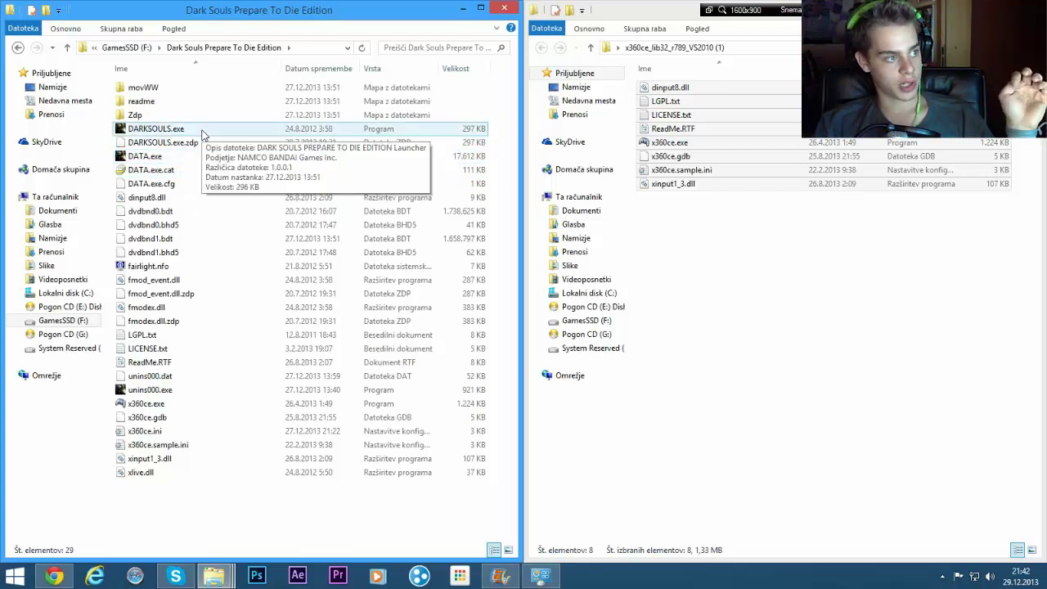
- Look at the executable's location in FarCry 3's bin folder, and return to the GamesSSD (F:) drive
{"action": "left_click", "coordinate": [17, 48]}
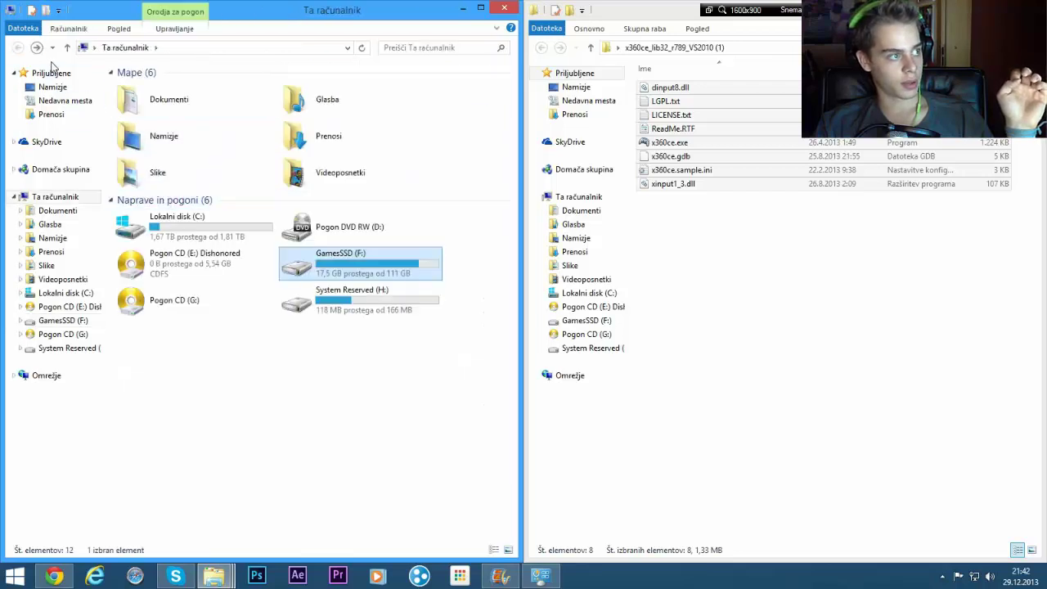
{"action": "left_click", "coordinate": [36, 48]}
{"action": "double_click", "coordinate": [169, 172]}
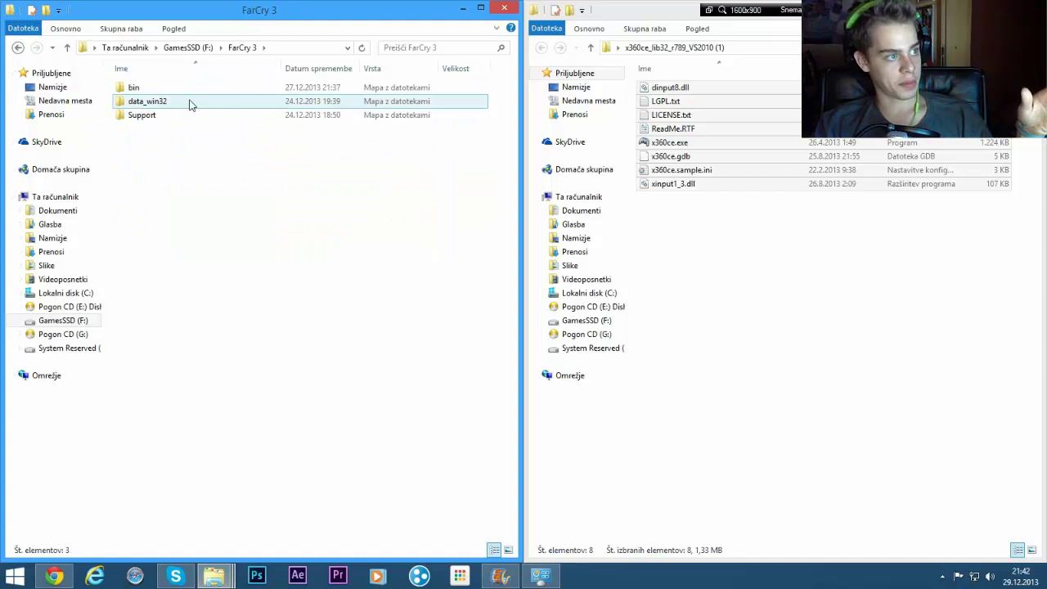
{"action": "double_click", "coordinate": [183, 88]}
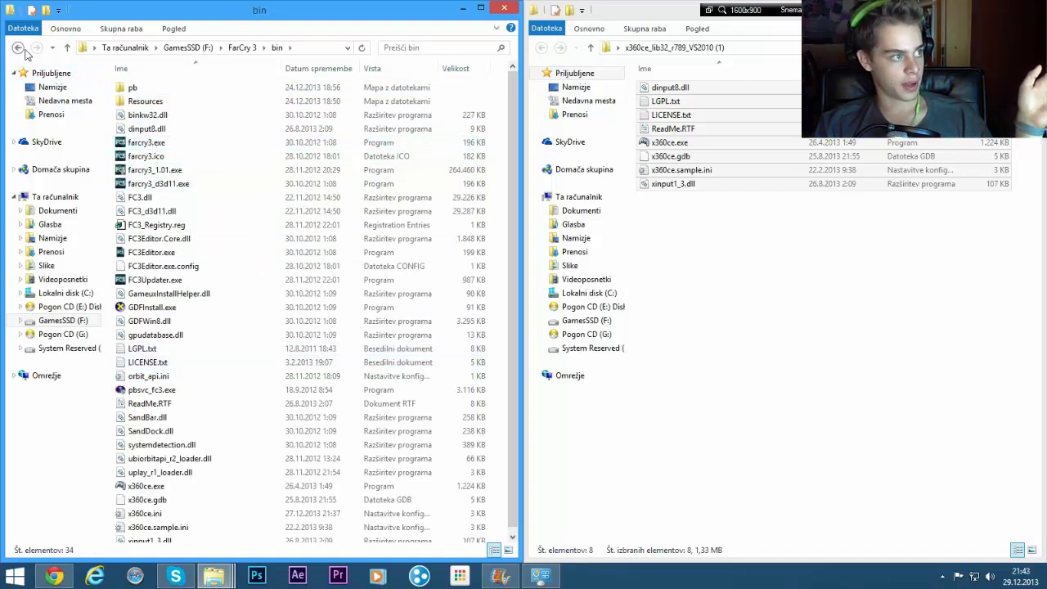
{"action": "left_click", "coordinate": [20, 48]}
{"action": "left_click", "coordinate": [20, 48]}
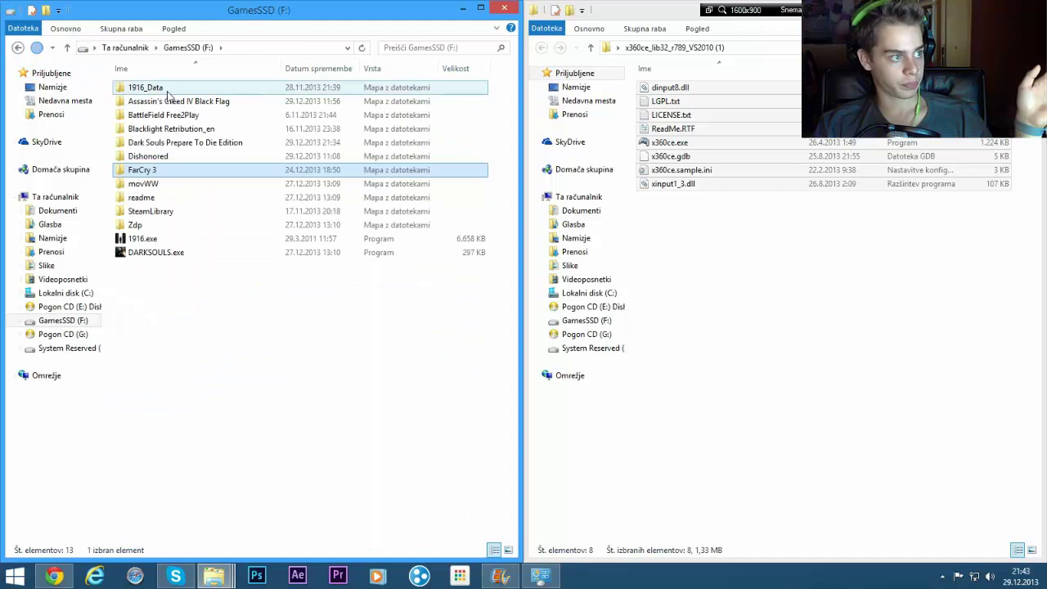
- Paste the eight x360ce_lib32 files into the Dark Souls Prepare To Die Edition folder, replacing the existing files of the same names
{"action": "double_click", "coordinate": [180, 146]}
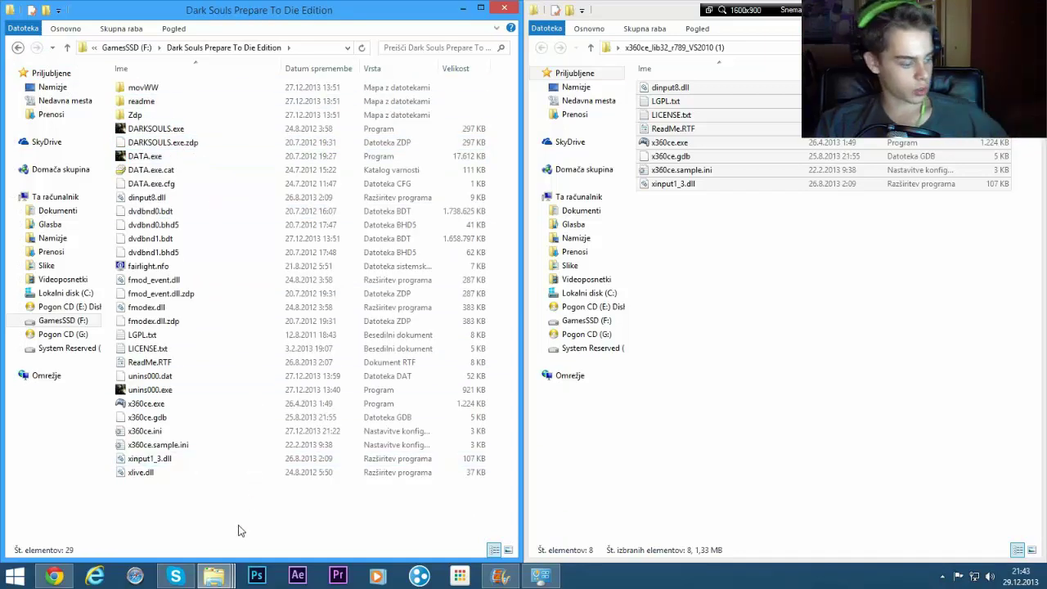
{"action": "key", "text": "ctrl+v"}
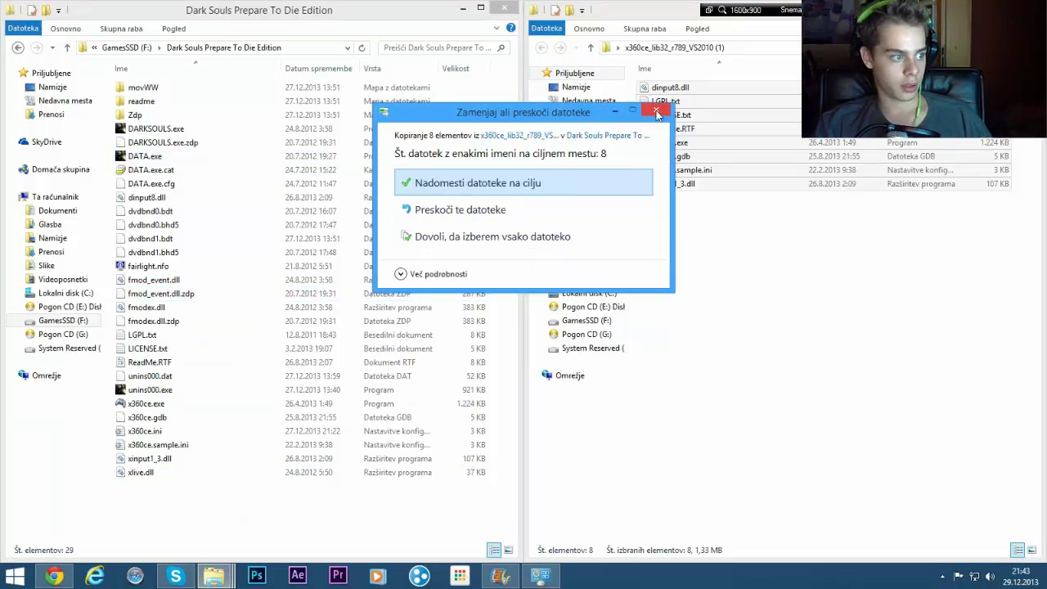
{"action": "left_click", "coordinate": [540, 183]}
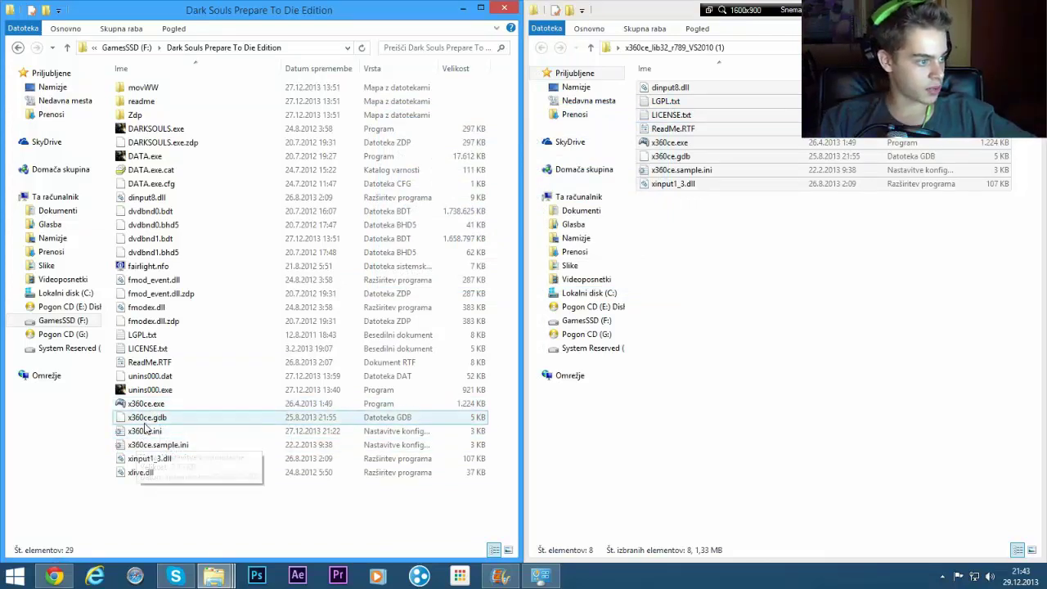
- Launch x360ce.exe from the Dark Souls Prepare To Die Edition folder, allowing it to run despite the unknown publisher
{"action": "double_click", "coordinate": [147, 404]}
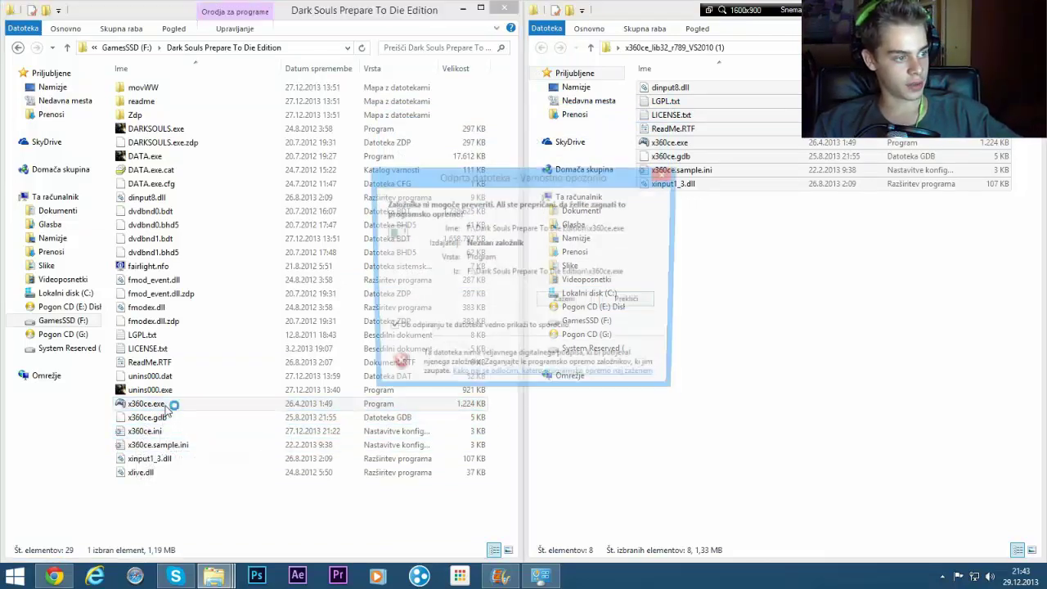
{"action": "key", "text": "Return"}
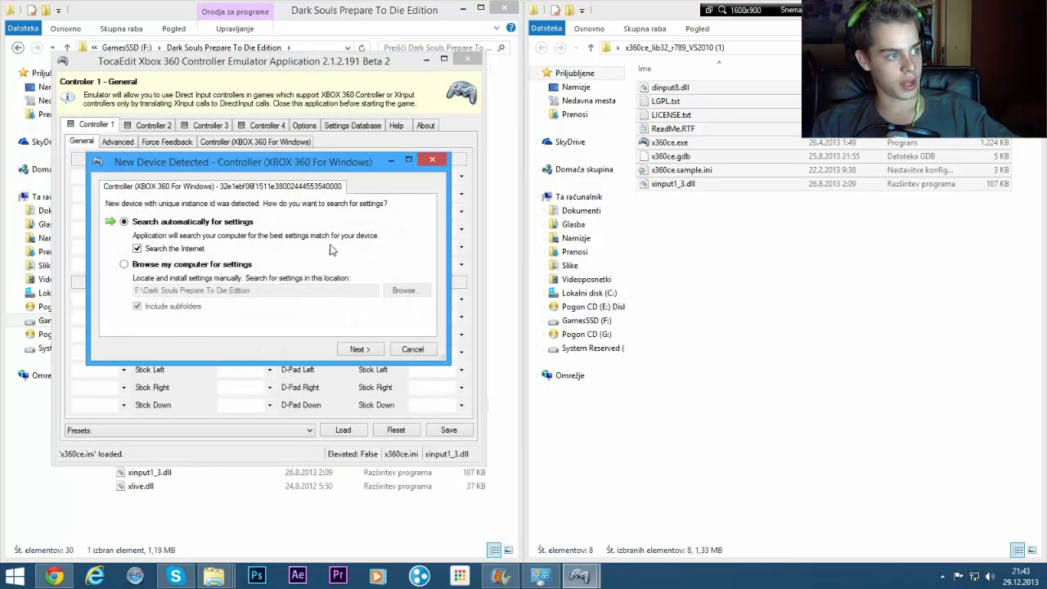
- Search automatically for settings for the new controller, including online, and load the DATA.exe Dark Souls Prepare To Die Edition configuration
{"action": "left_click", "coordinate": [356, 349]}
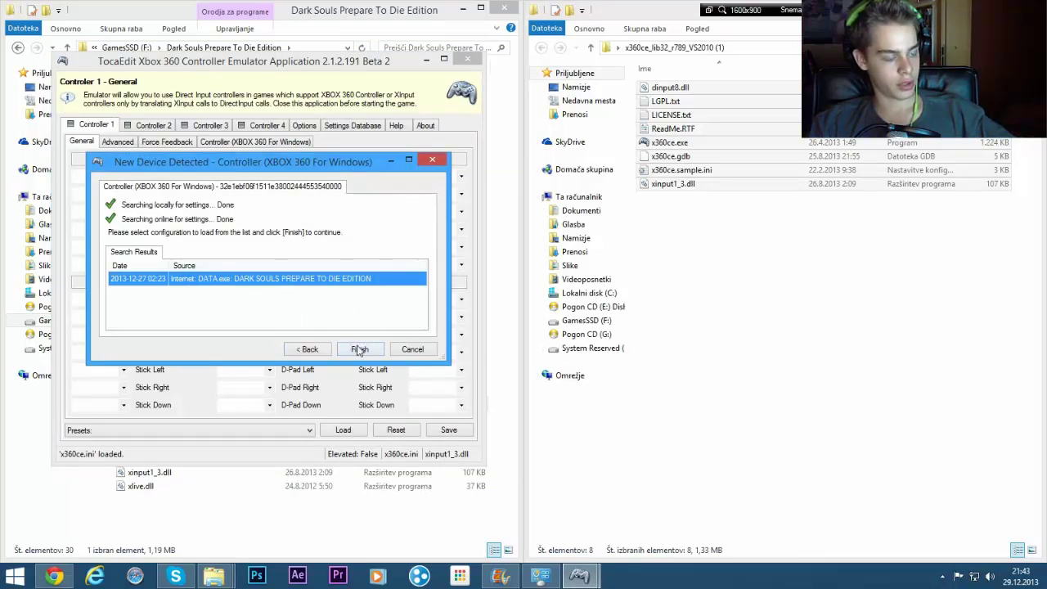
{"action": "left_click", "coordinate": [360, 349]}
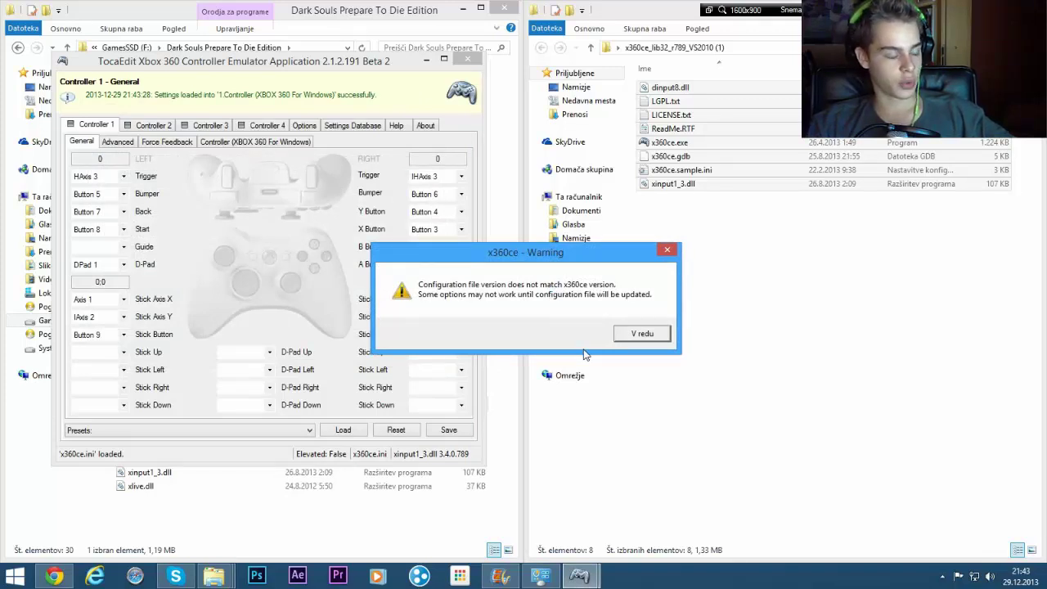
{"action": "left_click", "coordinate": [643, 334]}
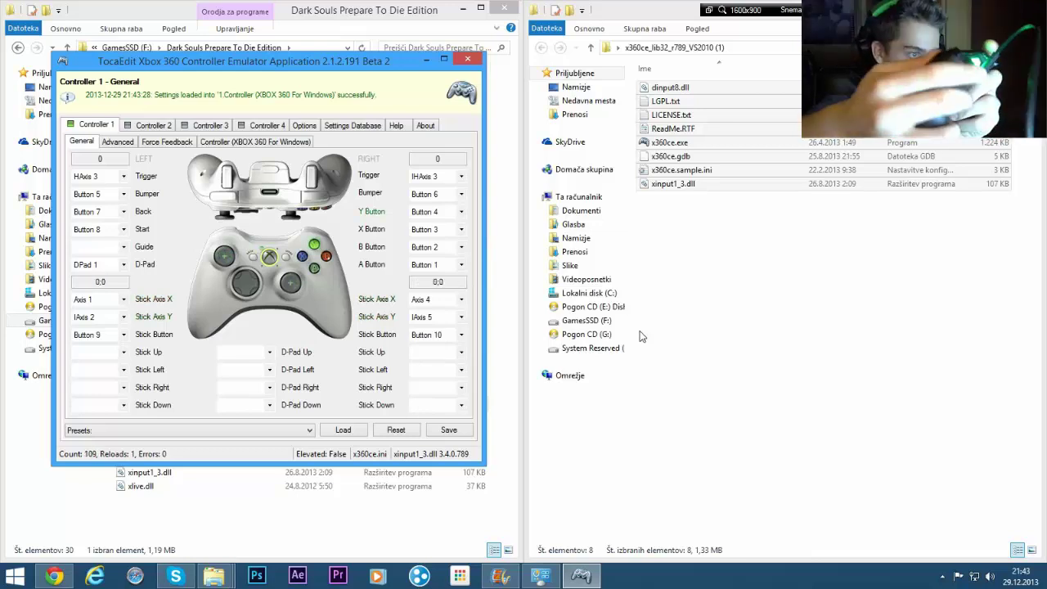
- Close the Xbox 360 Controller Emulator and clear both folder windows off the desktop
{"action": "right_click", "coordinate": [641, 335]}
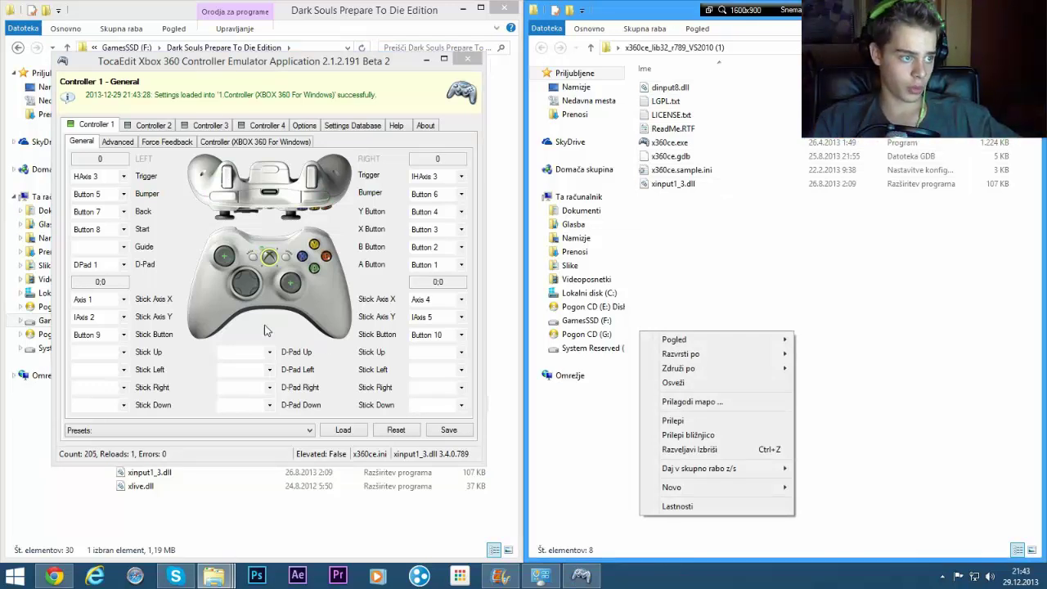
{"action": "left_click", "coordinate": [344, 285]}
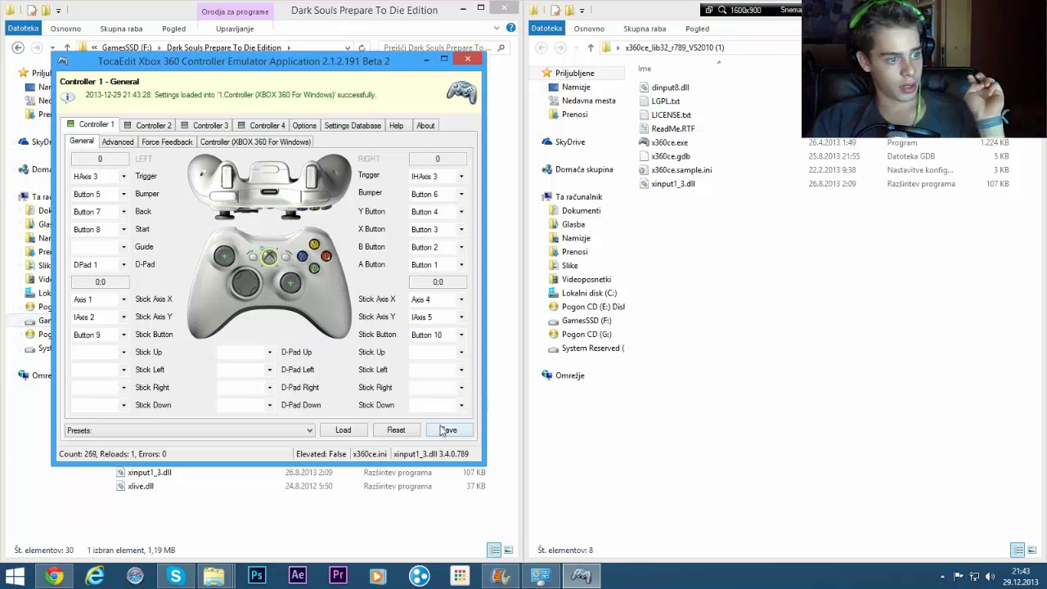
{"action": "left_click", "coordinate": [468, 60]}
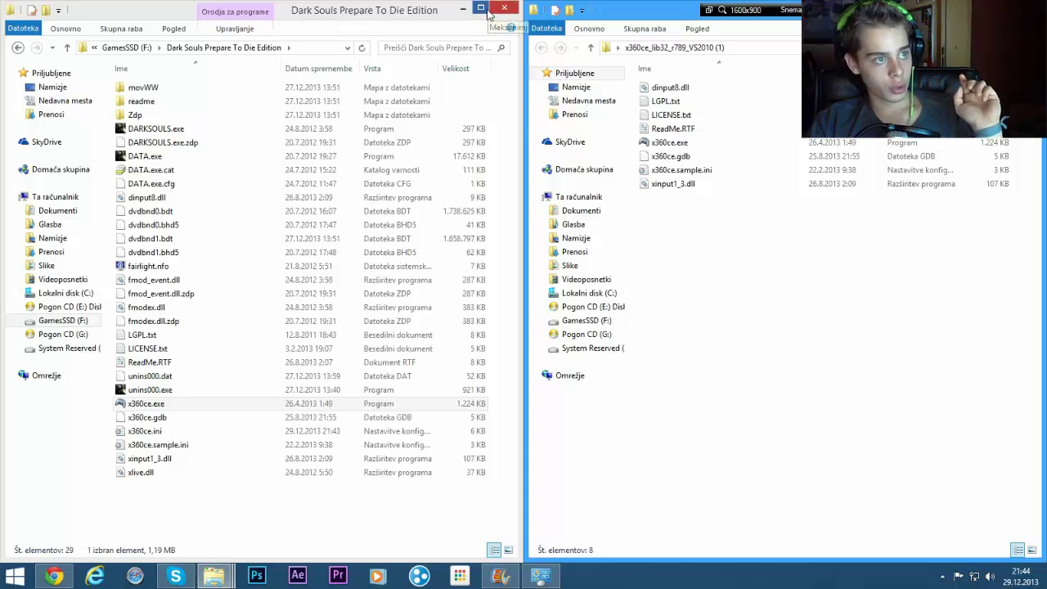
{"action": "left_click", "coordinate": [472, 9]}
{"action": "left_click", "coordinate": [970, 9]}
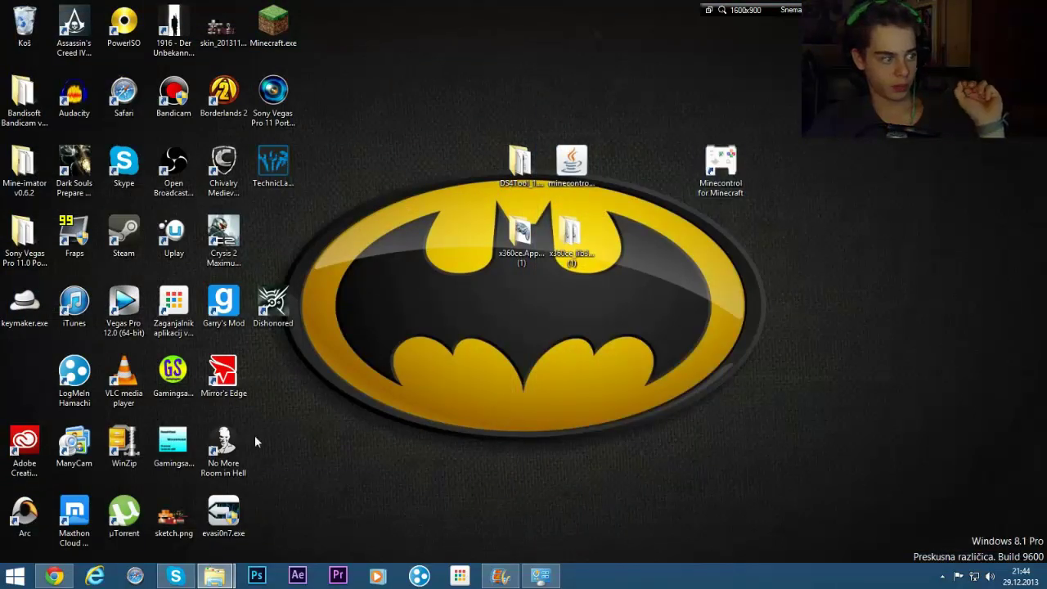
- Look at the Minecontrol for Minecraft 1.1.0 controller diagram in Chrome, and put the browser window away
{"action": "left_click", "coordinate": [57, 577]}
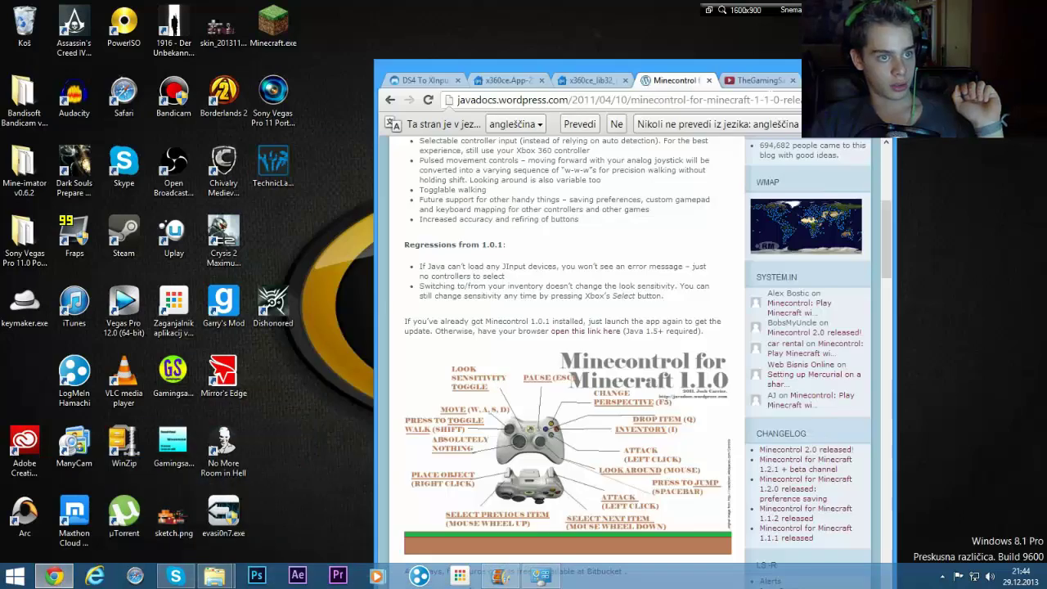
{"action": "scroll", "coordinate": [565, 368], "scroll_direction": "down", "scroll_amount": 3}
{"action": "left_click", "coordinate": [838, 67]}
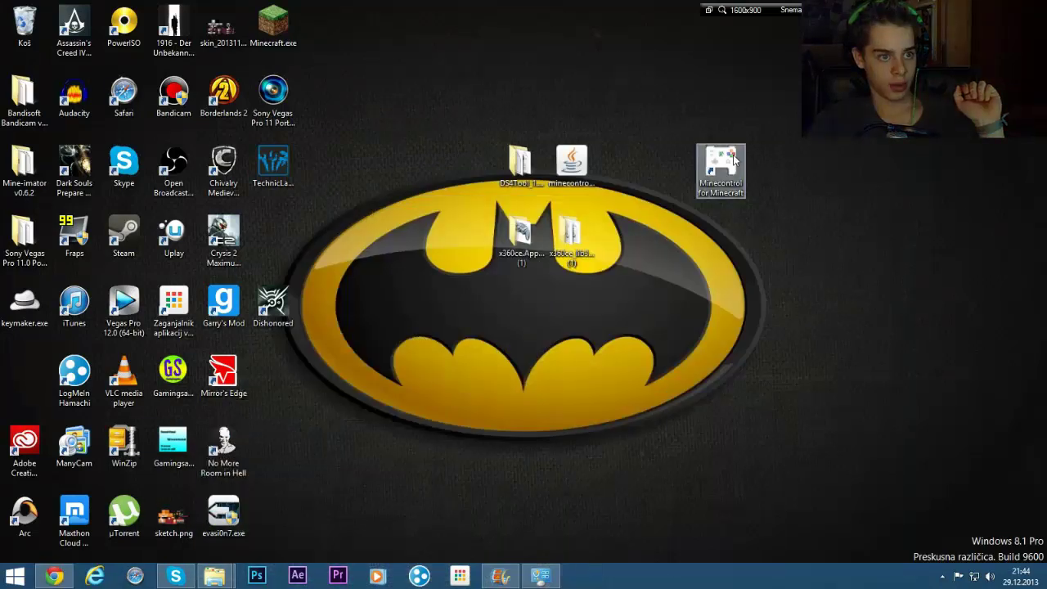
- Place minecontrol.jnlp beside the Minecontrol for Minecraft shortcut and run Minecontrol, accepting the risk of the unknown publisher
{"action": "left_click_drag", "start_coordinate": [571, 163], "coordinate": [683, 176]}
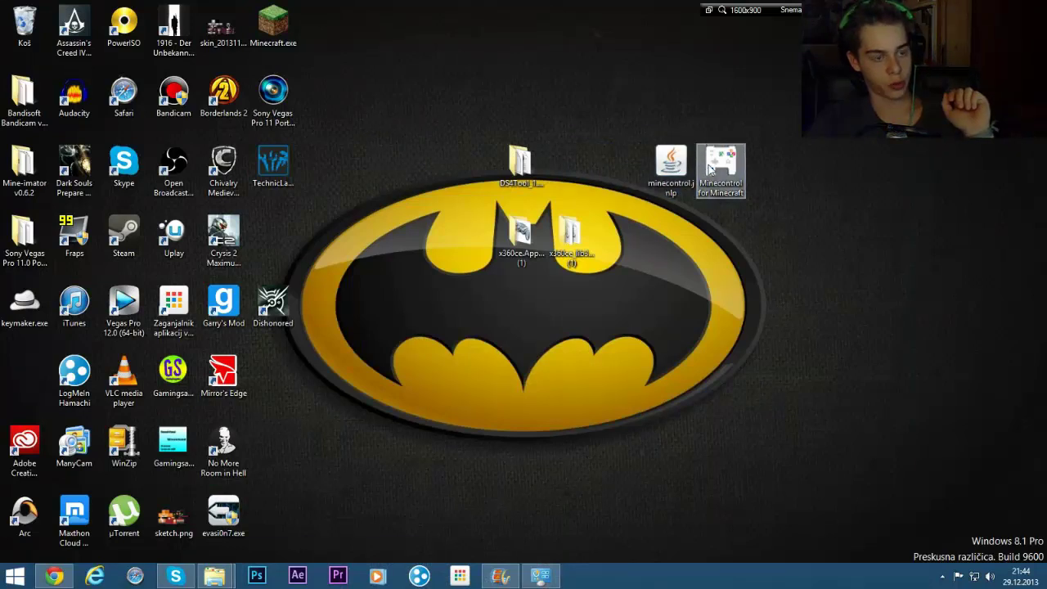
{"action": "left_click", "coordinate": [710, 168]}
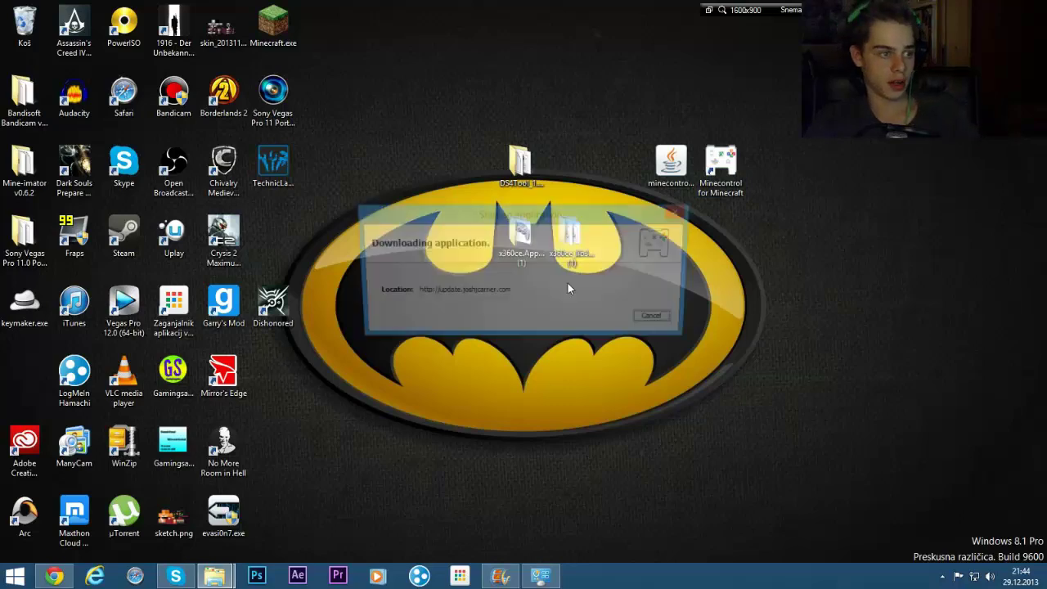
{"action": "left_click", "coordinate": [390, 369]}
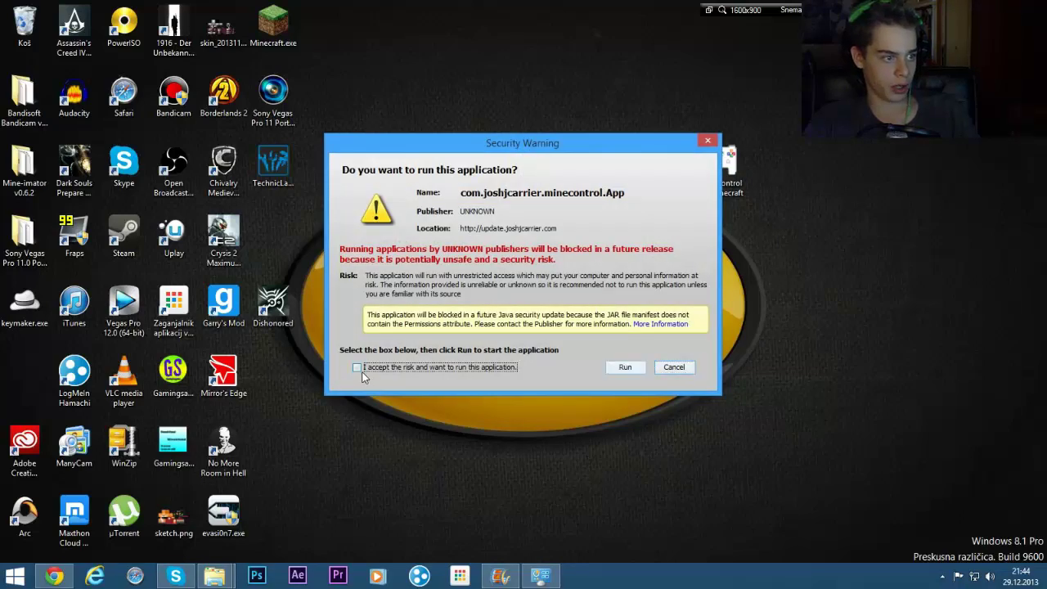
{"action": "left_click", "coordinate": [624, 372]}
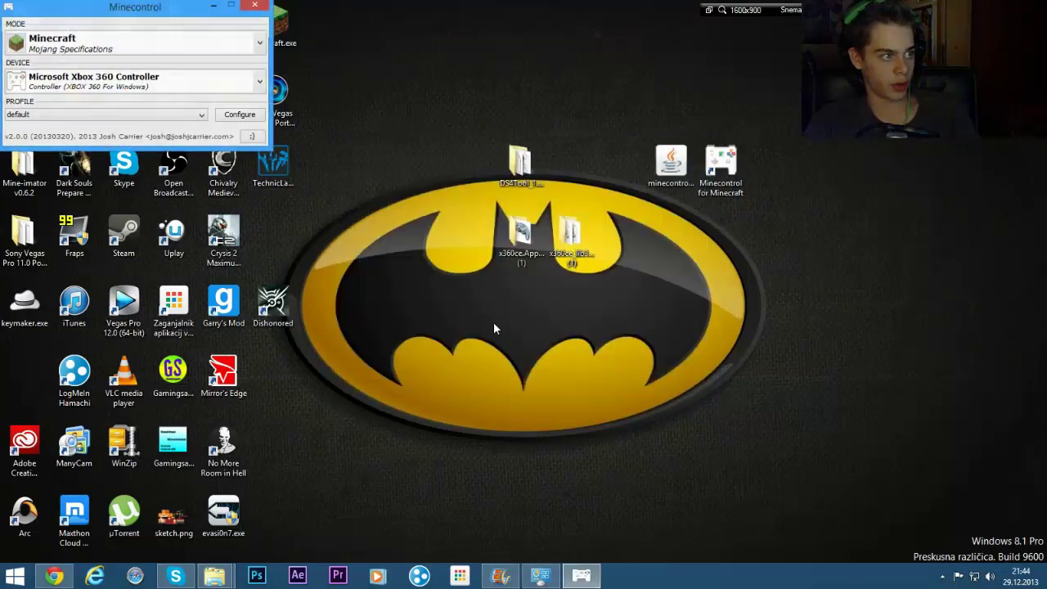
- Choose Microsoft Xbox 360 Controller as the Minecontrol device, review the default profile's button mappings, and clear the window off the desktop
{"action": "left_click", "coordinate": [153, 92]}
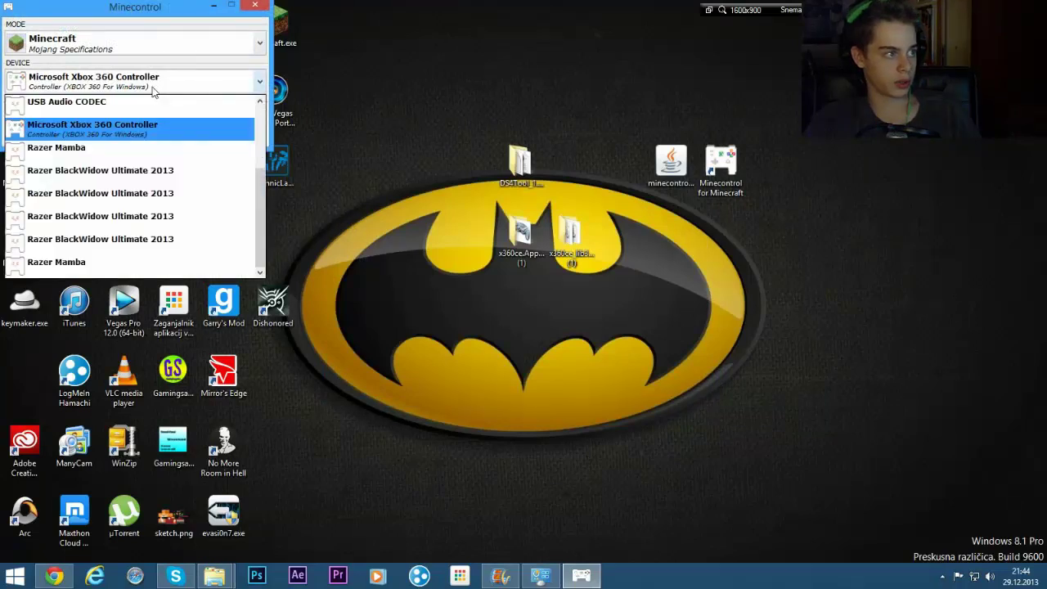
{"action": "scroll", "coordinate": [159, 129], "scroll_direction": "up", "scroll_amount": 1}
{"action": "scroll", "coordinate": [163, 131], "scroll_direction": "down", "scroll_amount": 1}
{"action": "left_click", "coordinate": [167, 133]}
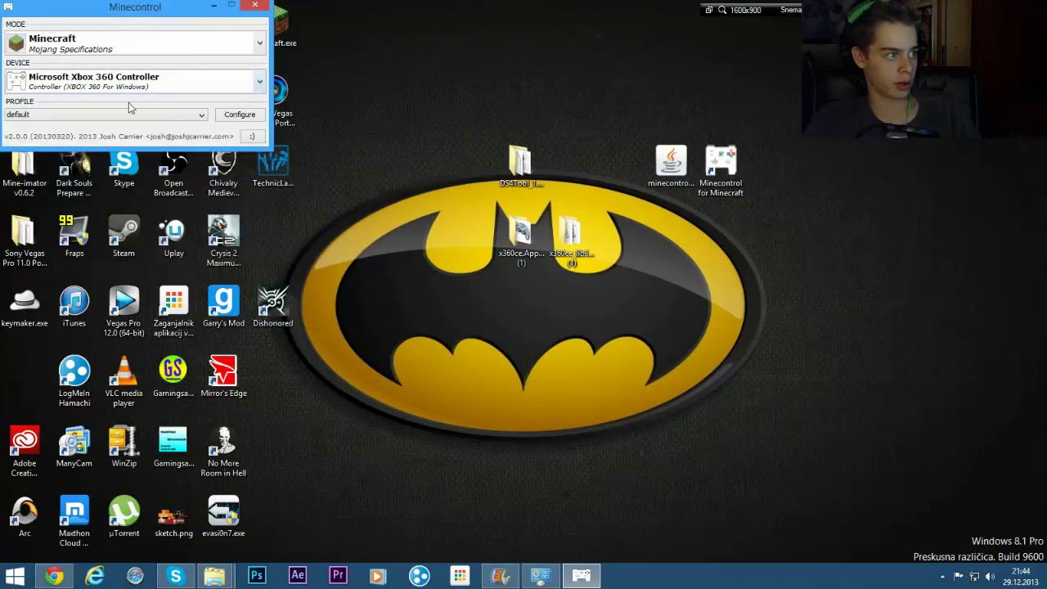
{"action": "left_click", "coordinate": [245, 116]}
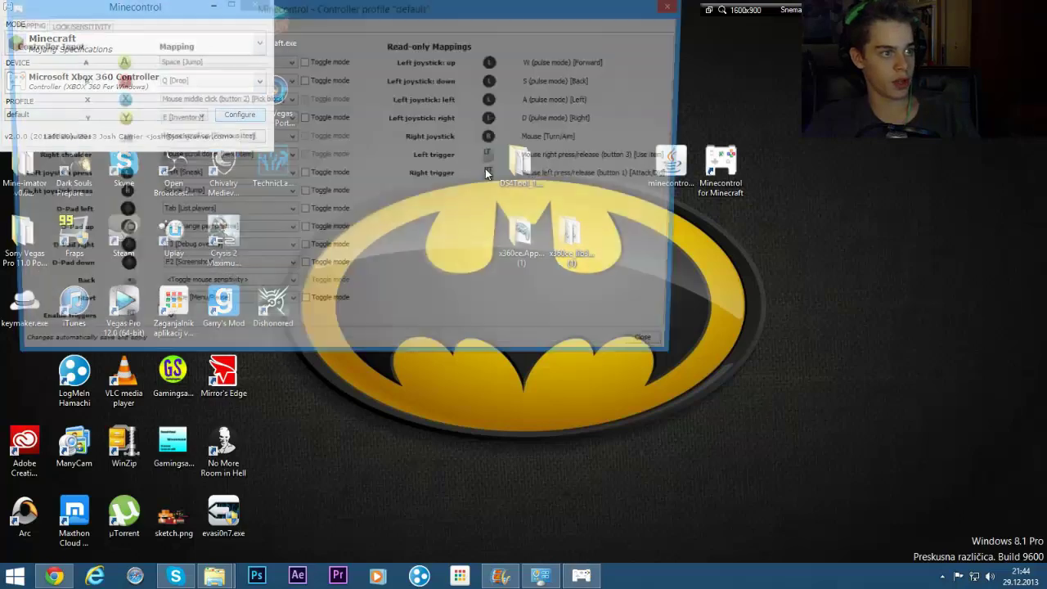
{"action": "left_click", "coordinate": [676, 6]}
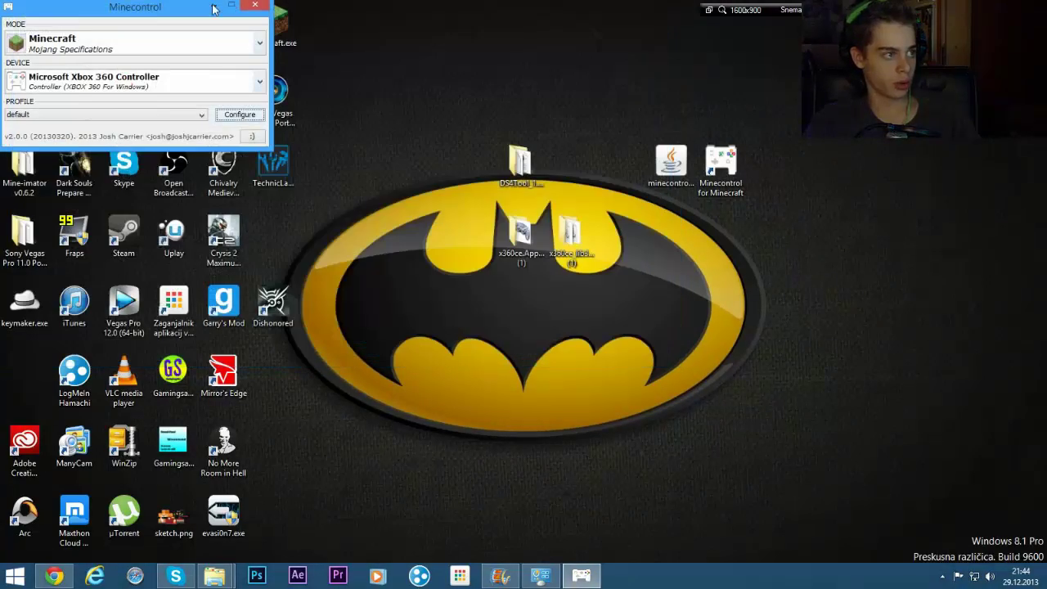
{"action": "left_click", "coordinate": [232, 6]}
- Start Minecraft 1.7.4 from the launcher and load a saved singleplayer world
{"action": "double_click", "coordinate": [274, 25]}
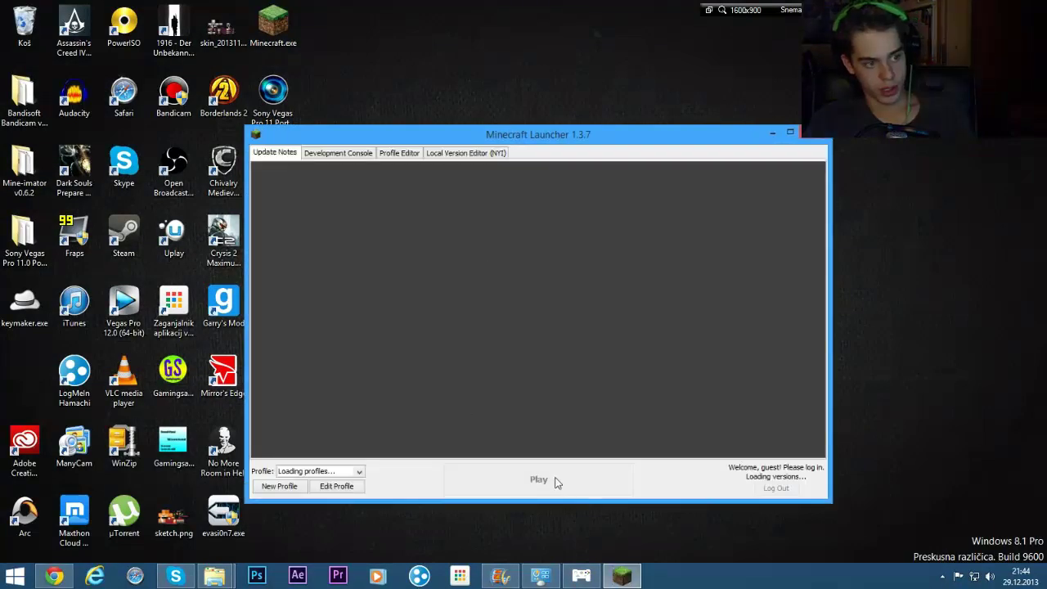
{"action": "left_click", "coordinate": [549, 484]}
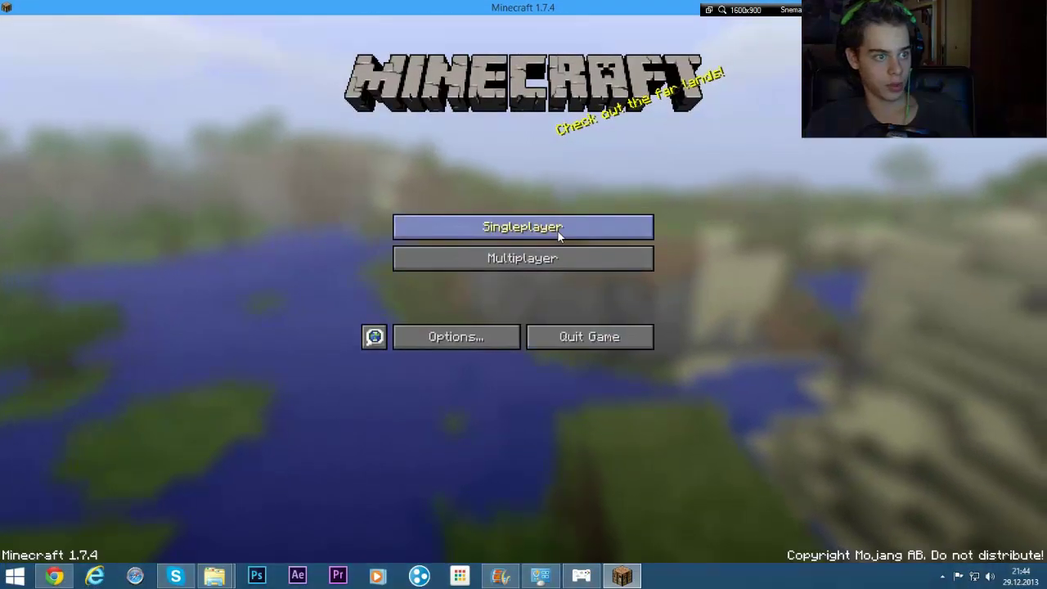
{"action": "left_click", "coordinate": [559, 231]}
{"action": "double_click", "coordinate": [449, 233]}
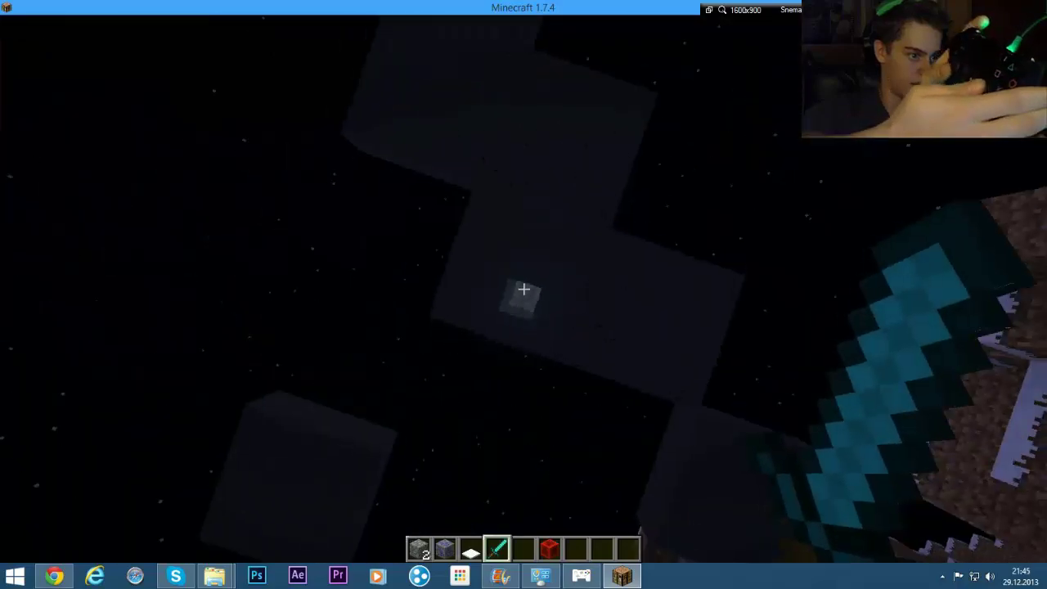
- Test the controller mappings in the world by switching hotbar slots, dropping the diamond sword, toggling the inventory and pausing the game
{"action": "scroll", "coordinate": [524, 289], "scroll_direction": "down", "scroll_amount": 1}
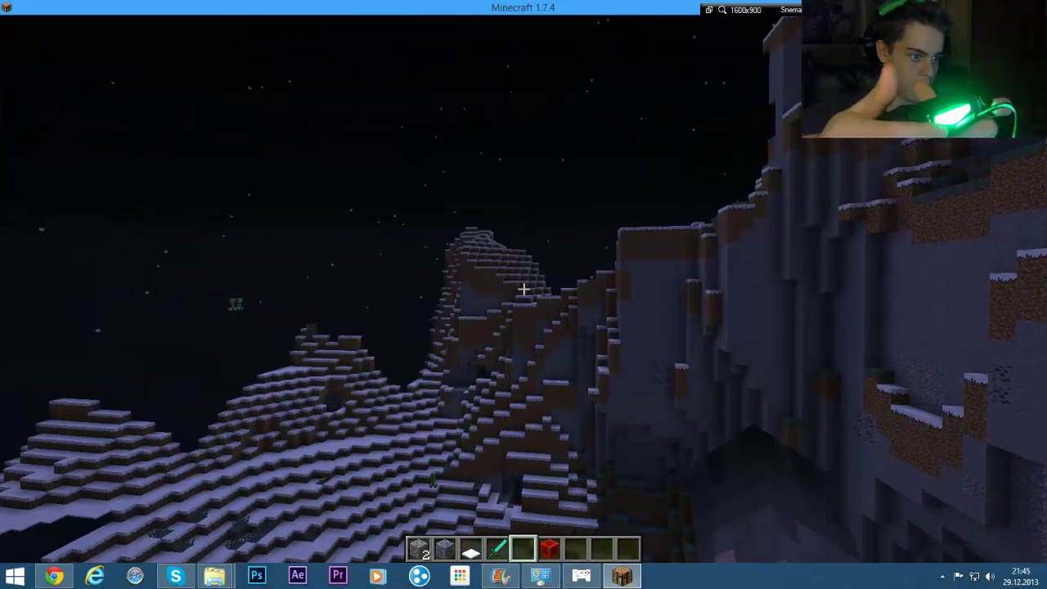
{"action": "scroll", "coordinate": [523, 289], "scroll_direction": "up", "scroll_amount": 1}
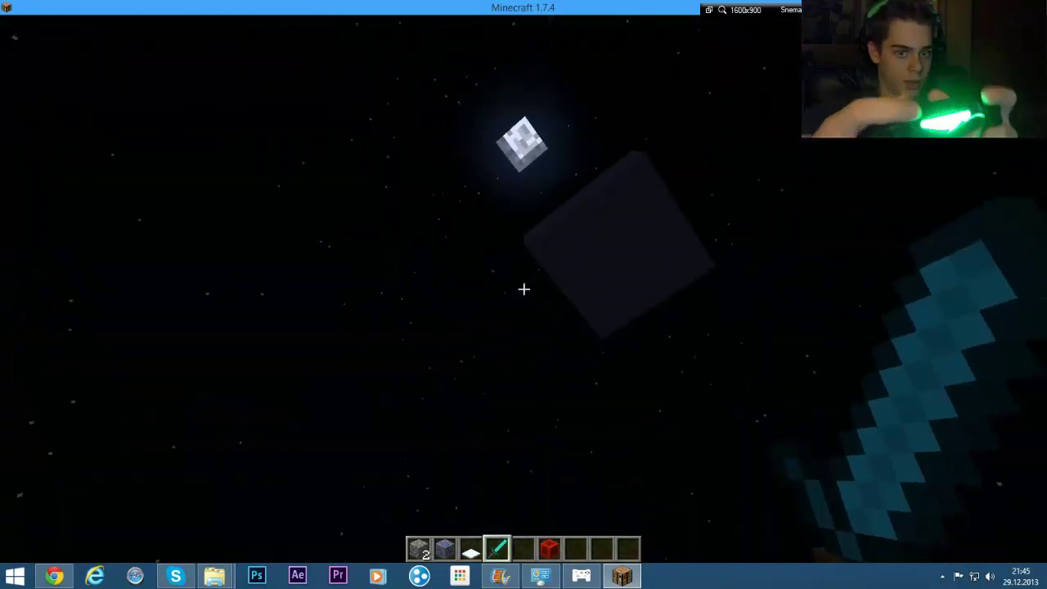
{"action": "key", "text": "q"}
{"action": "key", "text": "e"}
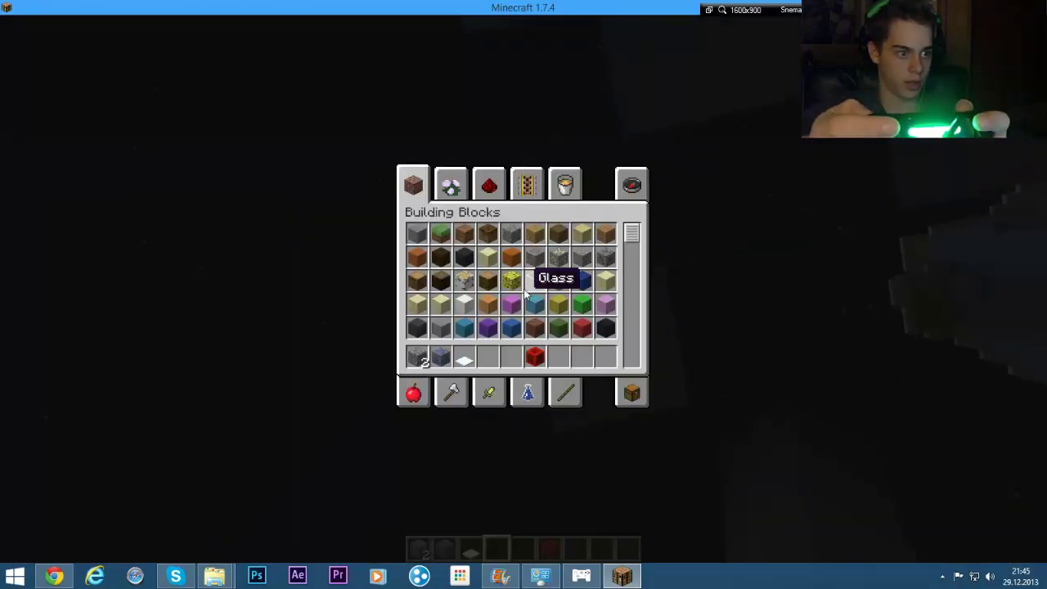
{"action": "key", "text": "e"}
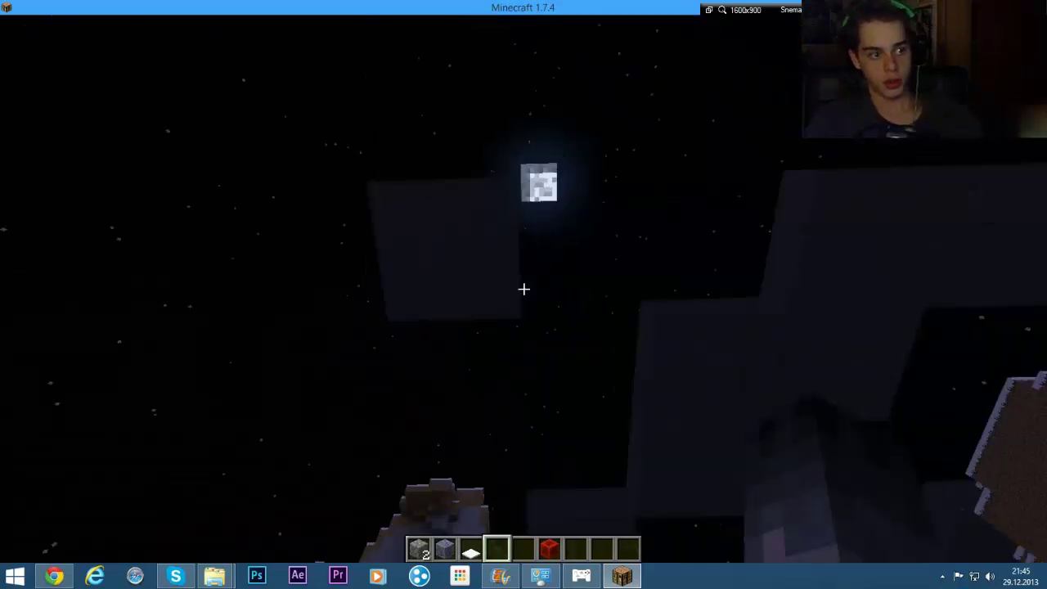
{"action": "key", "text": "Escape"}
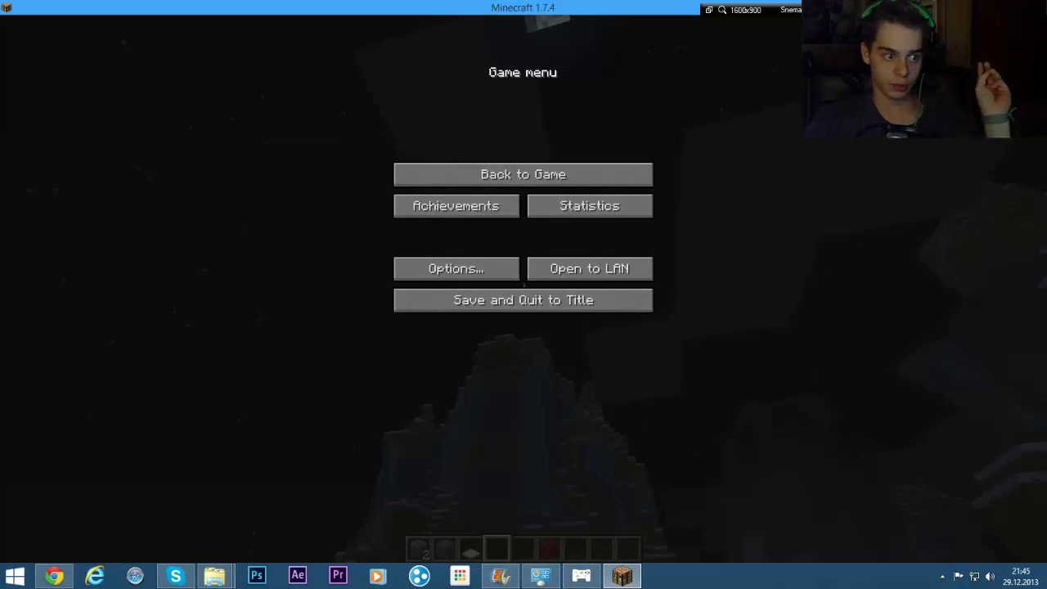
- Return to the desktop and briefly look at the Minecontrol web page in Chrome again
{"action": "key", "text": "super+d"}
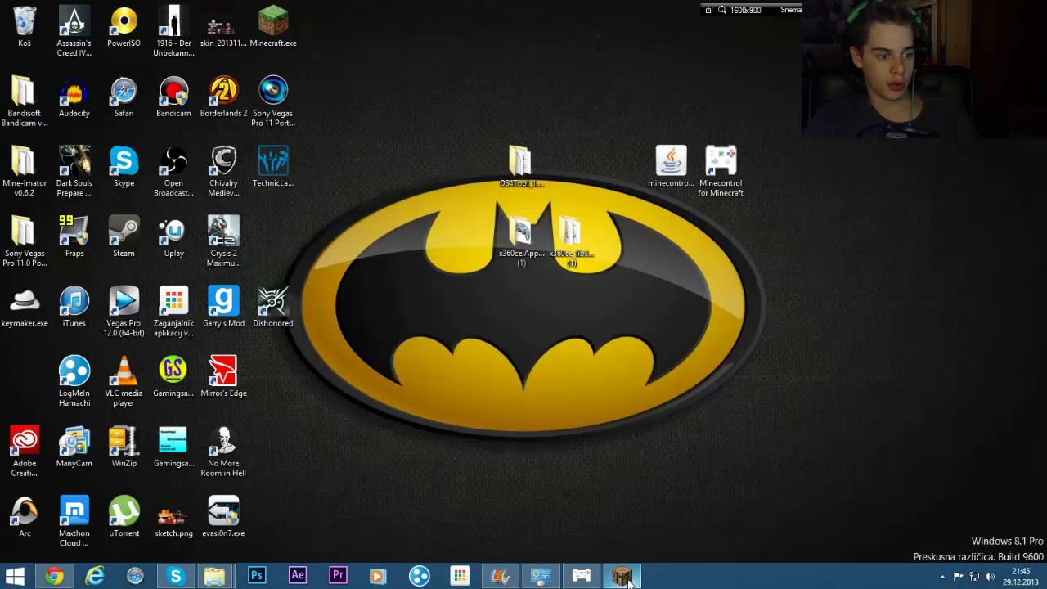
{"action": "left_click", "coordinate": [48, 577]}
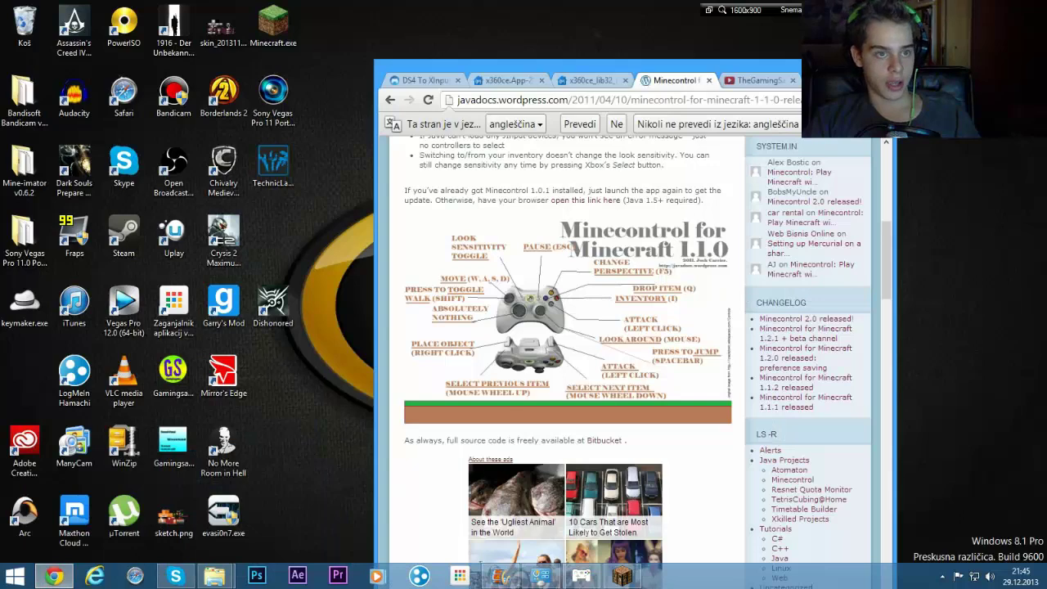
{"action": "left_click", "coordinate": [51, 577]}
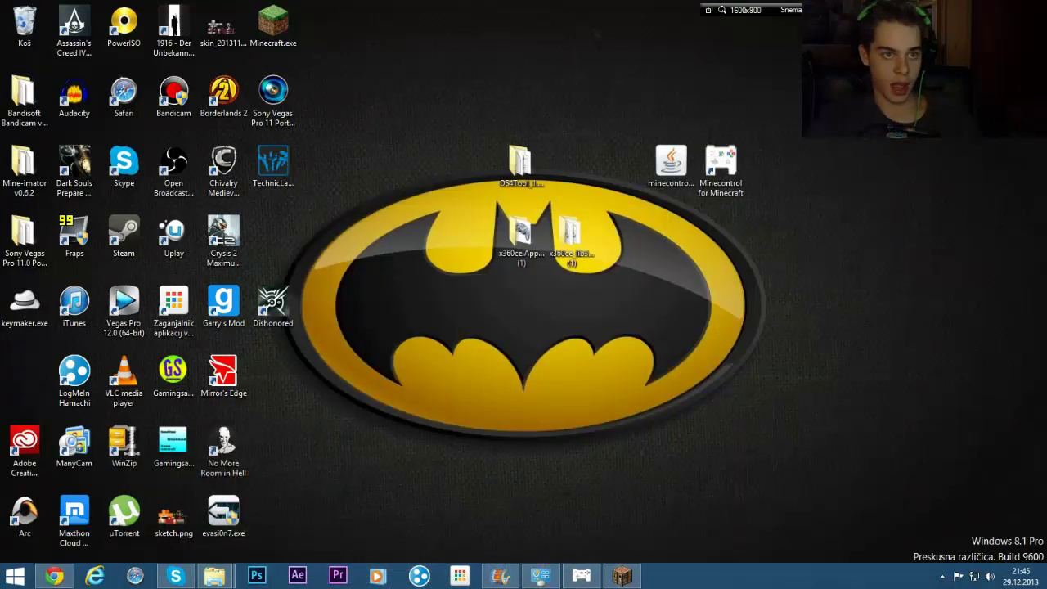